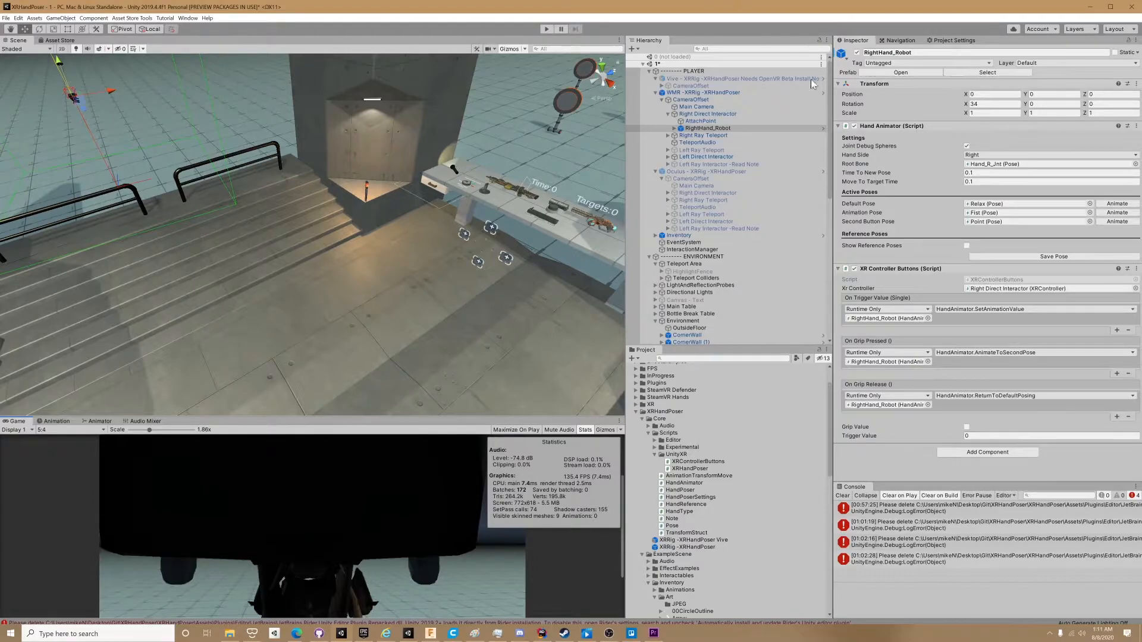
Step: Collapse the expanded Vive, WMR and Oculus rigs in the hierarchy and examine the WMR rig's components
{"action": "left_click", "coordinate": [656, 92]}
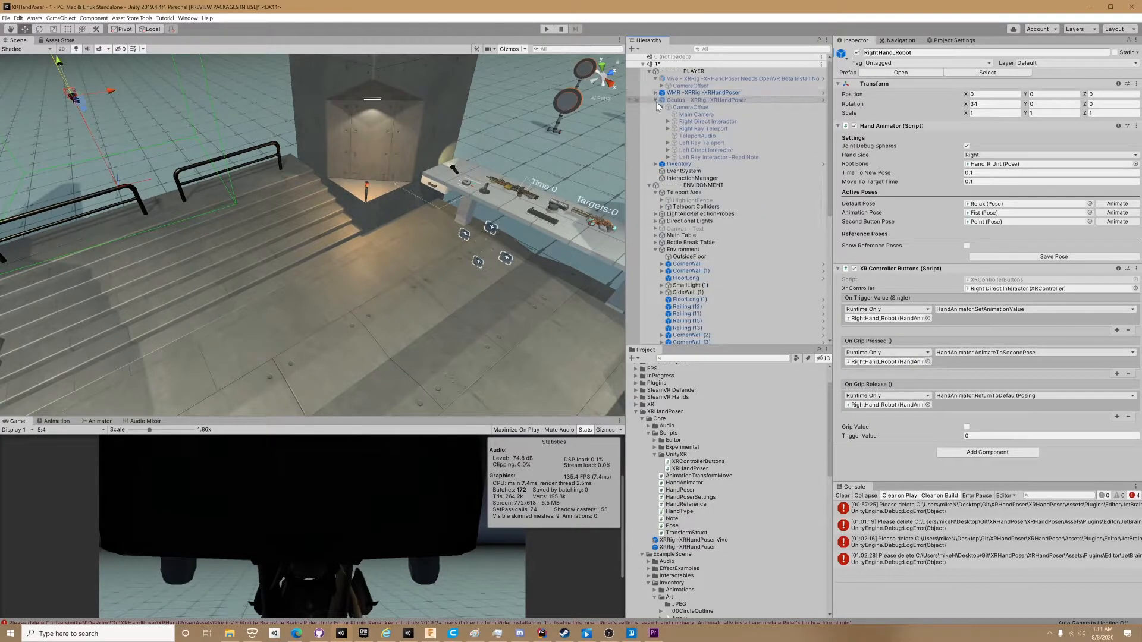
{"action": "left_click", "coordinate": [656, 100]}
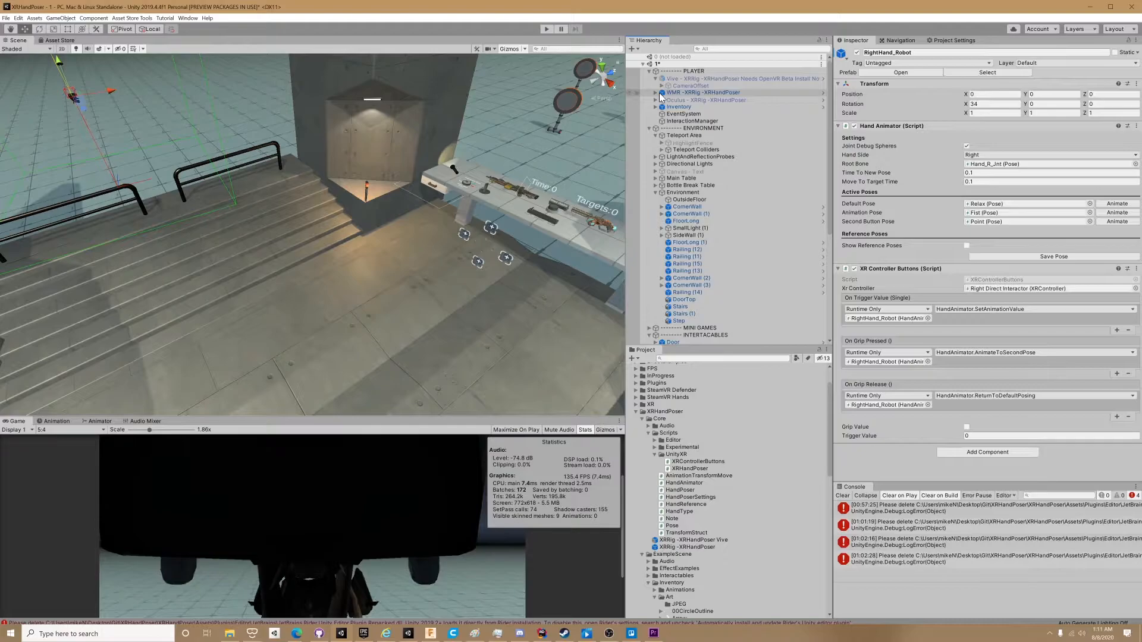
{"action": "left_click", "coordinate": [655, 78]}
{"action": "left_click", "coordinate": [659, 86]}
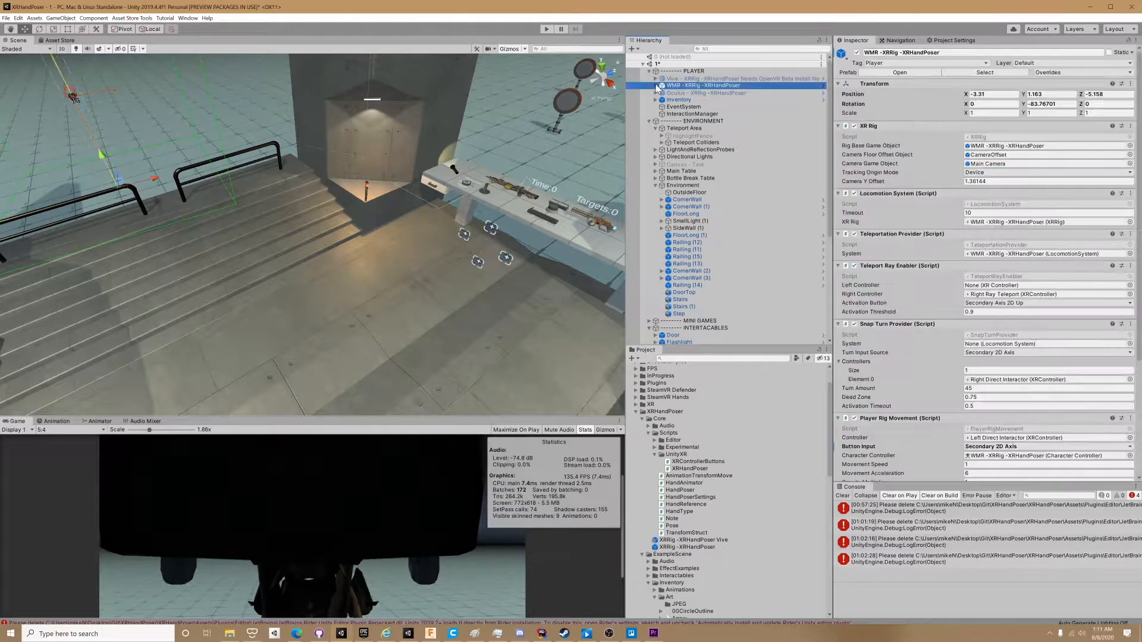
{"action": "left_click", "coordinate": [656, 86]}
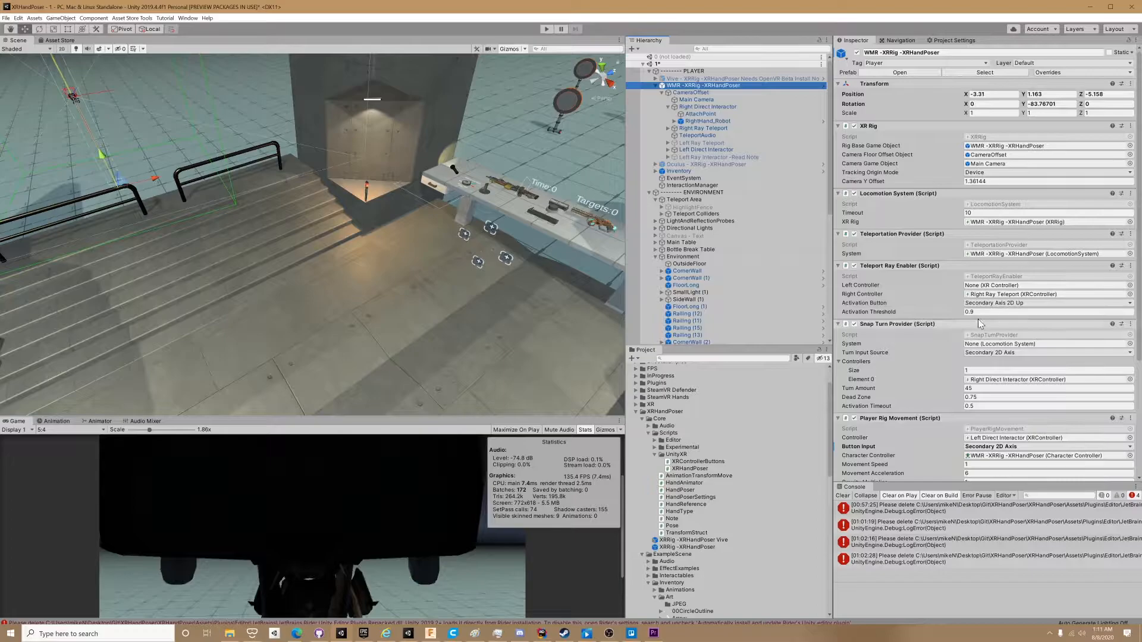
{"action": "left_click", "coordinate": [655, 87]}
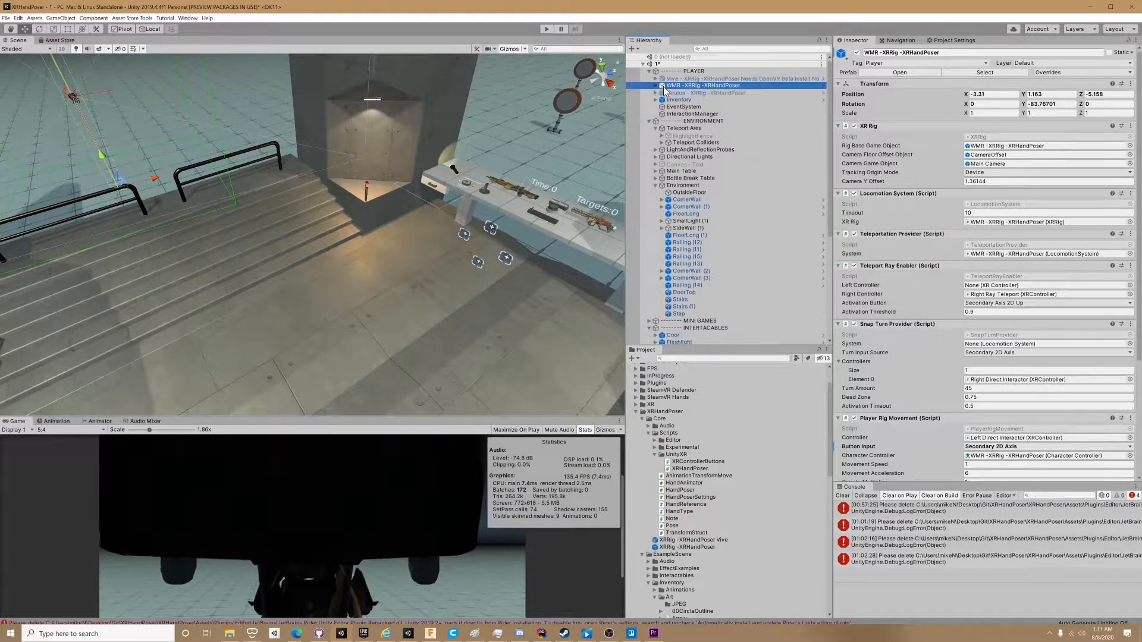
Step: Compare the component settings of the Vive, WMR and Oculus XRRig objects
{"action": "left_click", "coordinate": [671, 79]}
{"action": "left_click", "coordinate": [675, 93], "text": "shift"}
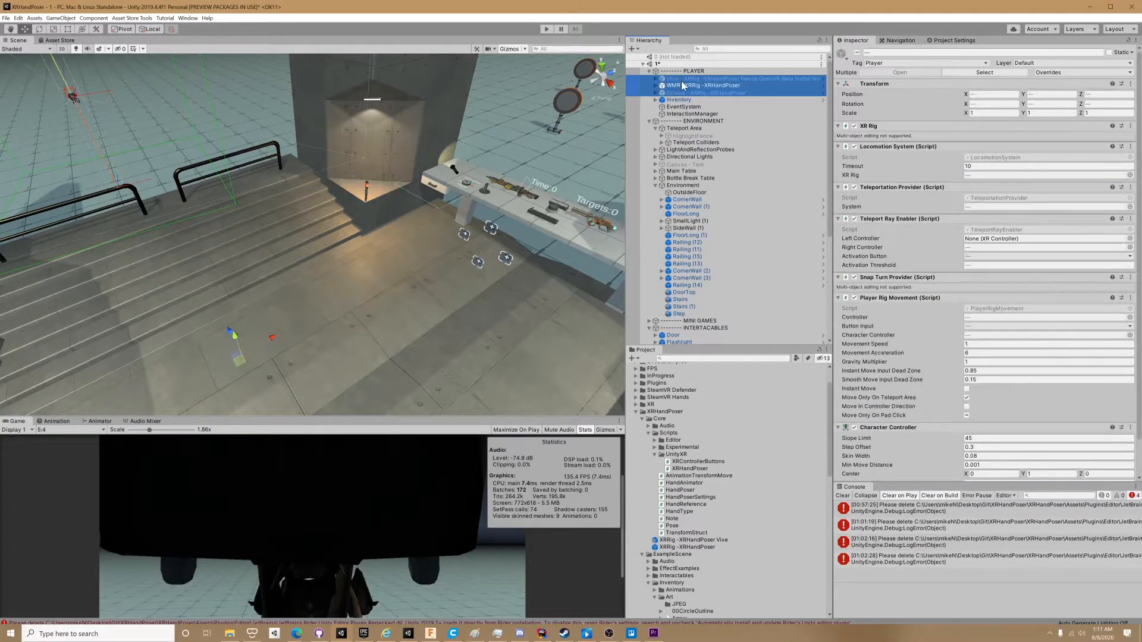
{"action": "left_click", "coordinate": [675, 87]}
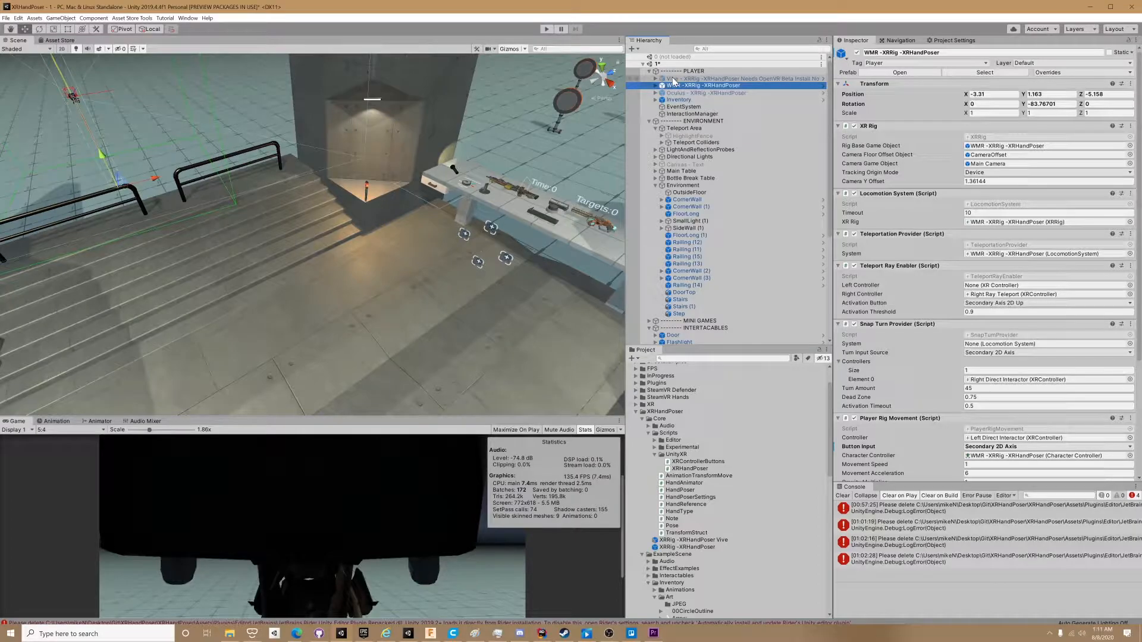
{"action": "left_click", "coordinate": [673, 79]}
{"action": "left_click", "coordinate": [673, 93]}
{"action": "left_click", "coordinate": [676, 85]}
{"action": "left_click", "coordinate": [678, 93]}
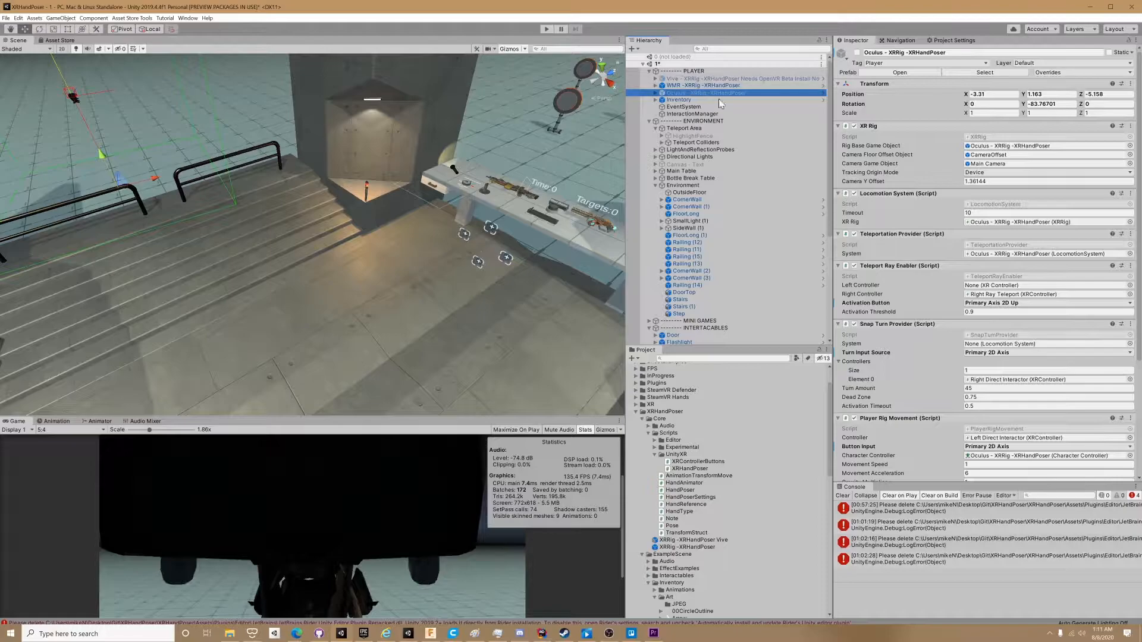
Step: Frame the Vive rig in the scene, and examine the WMR rig's placement by the stairs and its components
{"action": "left_click", "coordinate": [693, 78]}
{"action": "key", "text": "f"}
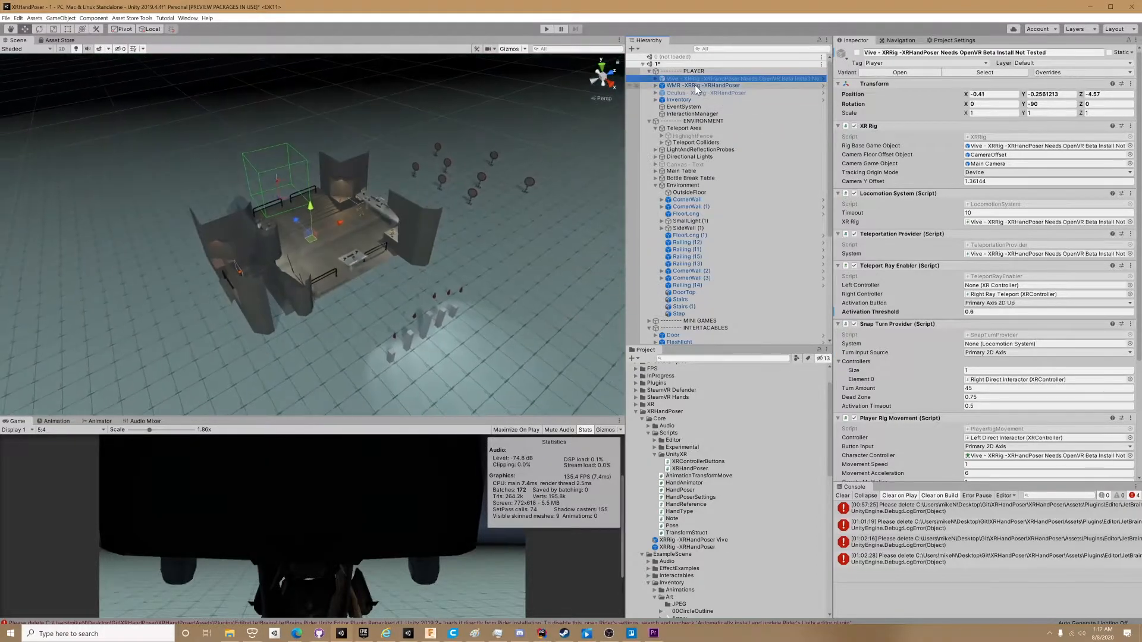
{"action": "left_click", "coordinate": [695, 85]}
{"action": "scroll", "coordinate": [423, 195], "scroll_direction": "up", "scroll_amount": 5}
{"action": "middle_click_drag", "start_coordinate": [262, 229], "coordinate": [300, 275]}
{"action": "scroll", "coordinate": [346, 275], "scroll_direction": "up", "scroll_amount": 7}
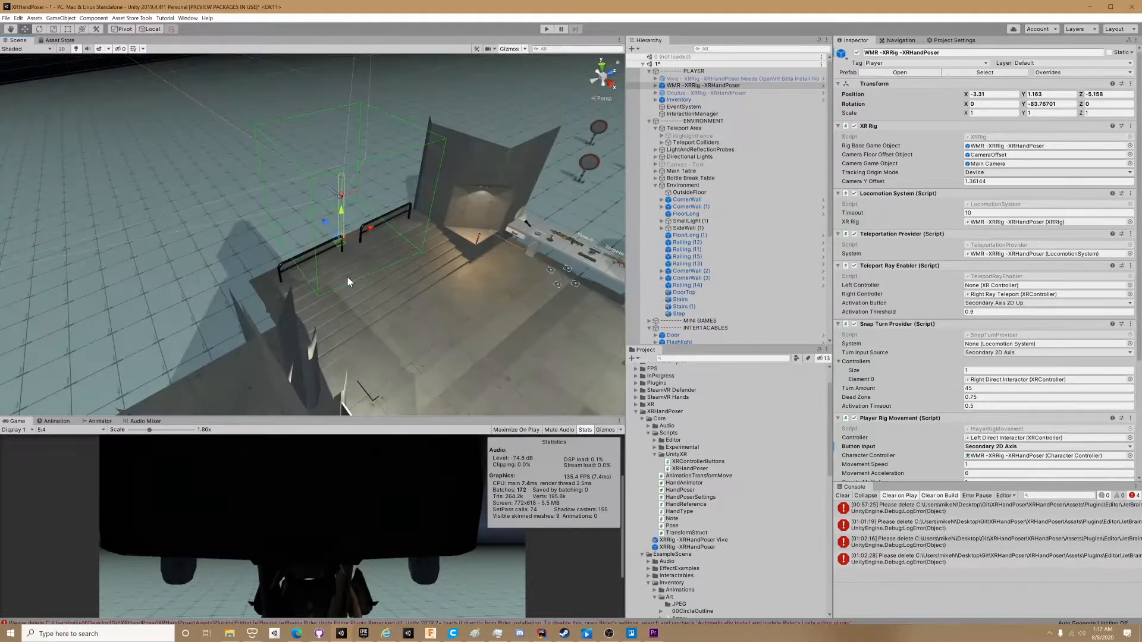
{"action": "left_click_drag", "start_coordinate": [398, 291], "coordinate": [369, 202], "text": "alt"}
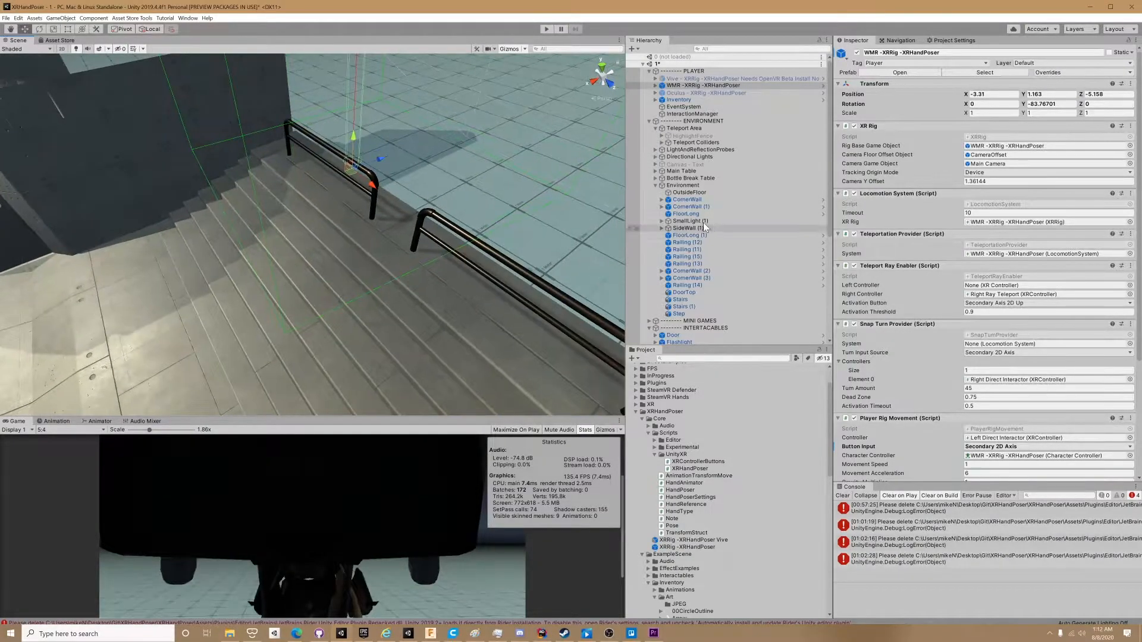
{"action": "scroll", "coordinate": [962, 237], "scroll_direction": "down", "scroll_amount": 5}
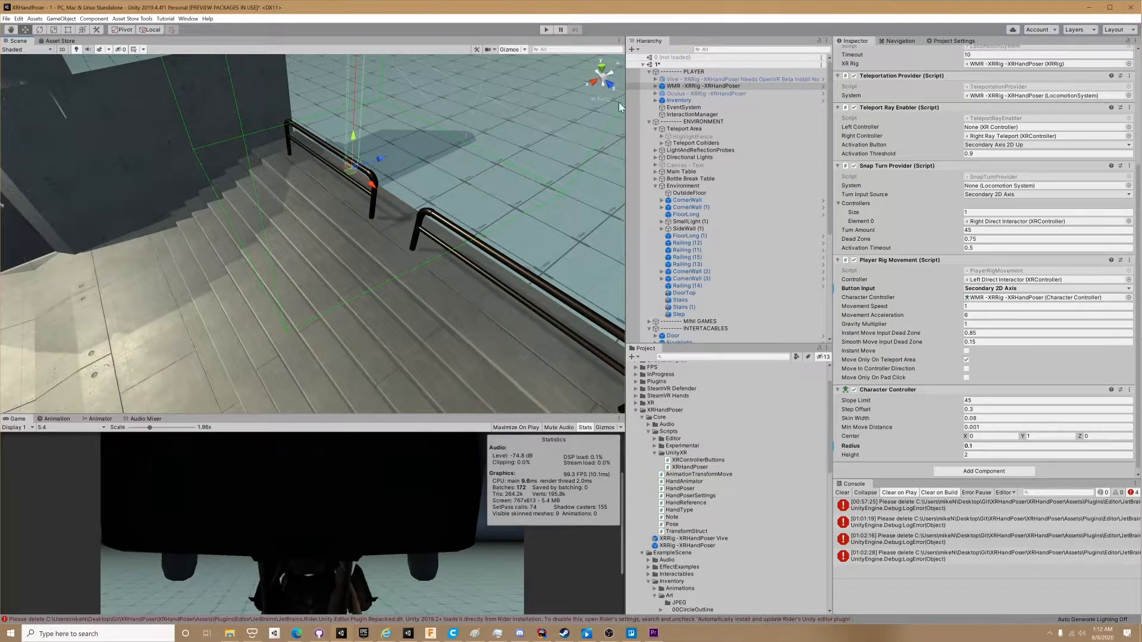
Step: Examine the WMR rig's child objects, focusing the scene on Right Ray Teleport, and collapse the rig again
{"action": "left_click", "coordinate": [655, 86]}
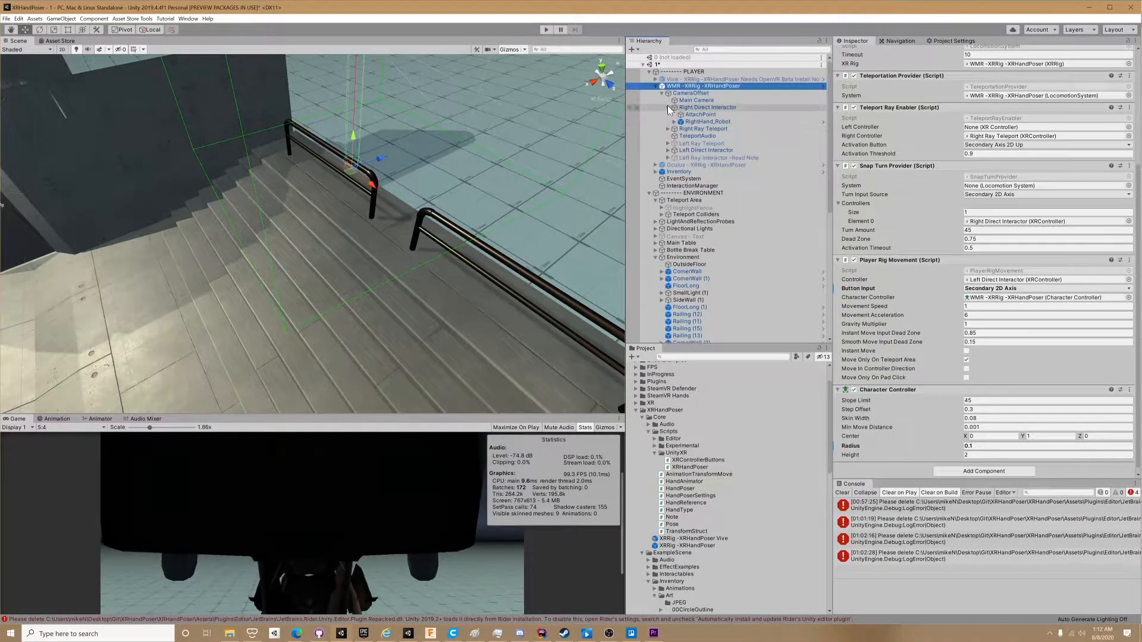
{"action": "left_click", "coordinate": [667, 108]}
{"action": "double_click", "coordinate": [693, 120]}
{"action": "double_click", "coordinate": [703, 114]}
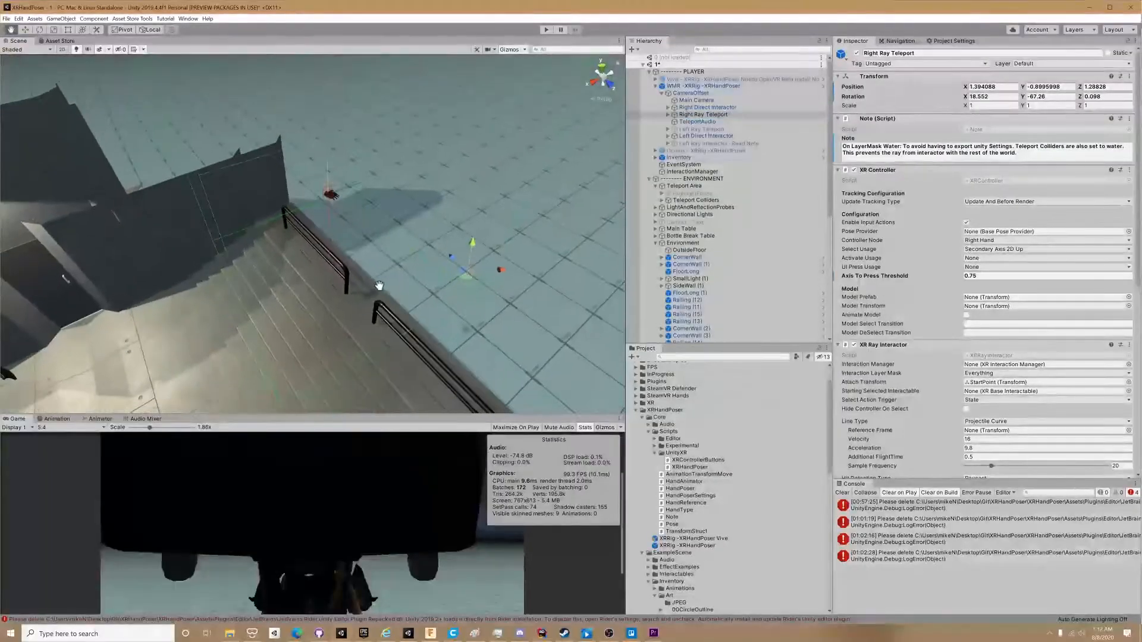
{"action": "left_click", "coordinate": [388, 272]}
{"action": "scroll", "coordinate": [429, 249], "scroll_direction": "up", "scroll_amount": 3}
{"action": "scroll", "coordinate": [430, 249], "scroll_direction": "up", "scroll_amount": 3}
{"action": "left_click", "coordinate": [655, 87]}
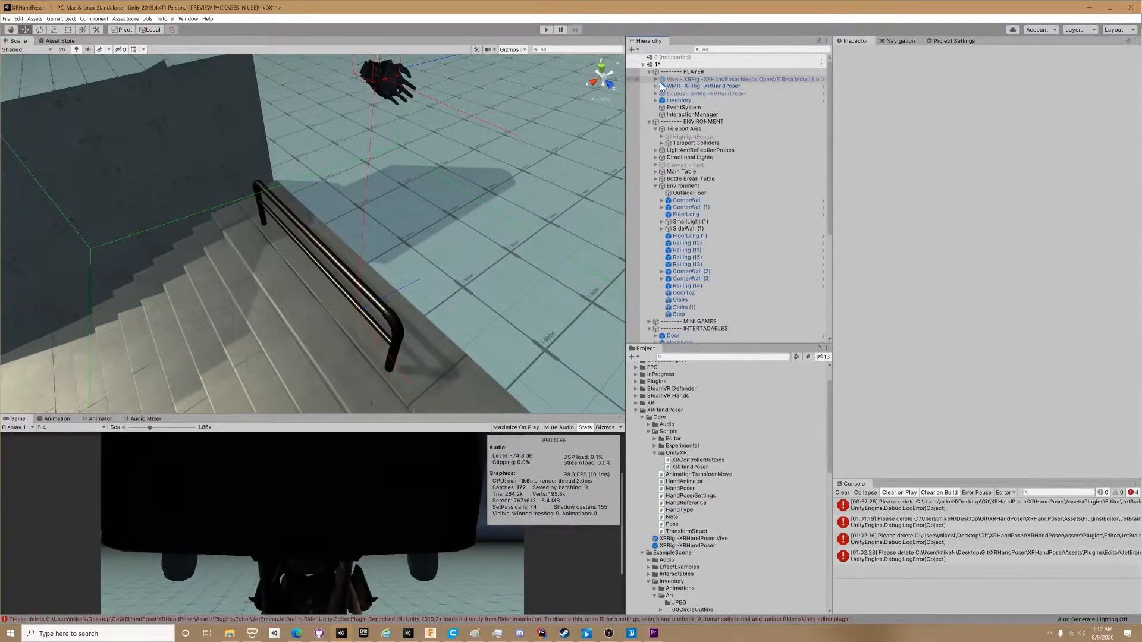
Step: Compare the teleport, snap turn and player movement settings of the Oculus and Vive rigs
{"action": "left_click", "coordinate": [678, 93]}
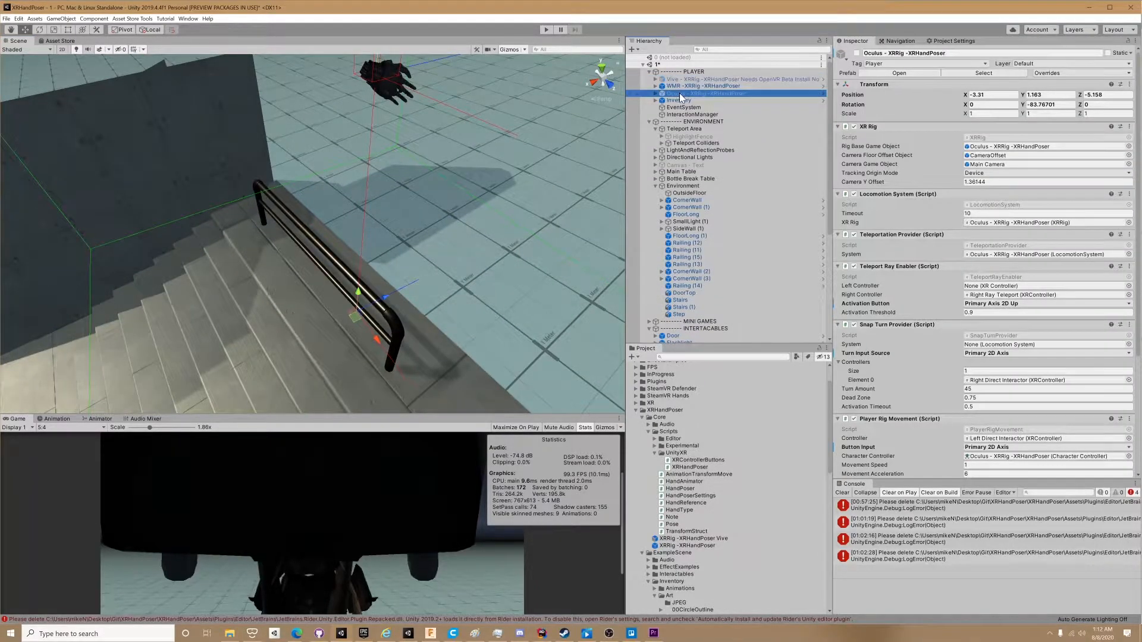
{"action": "mouse_move", "coordinate": [891, 169]}
{"action": "scroll", "coordinate": [1006, 294], "scroll_direction": "down", "scroll_amount": 5}
{"action": "left_click", "coordinate": [693, 79]}
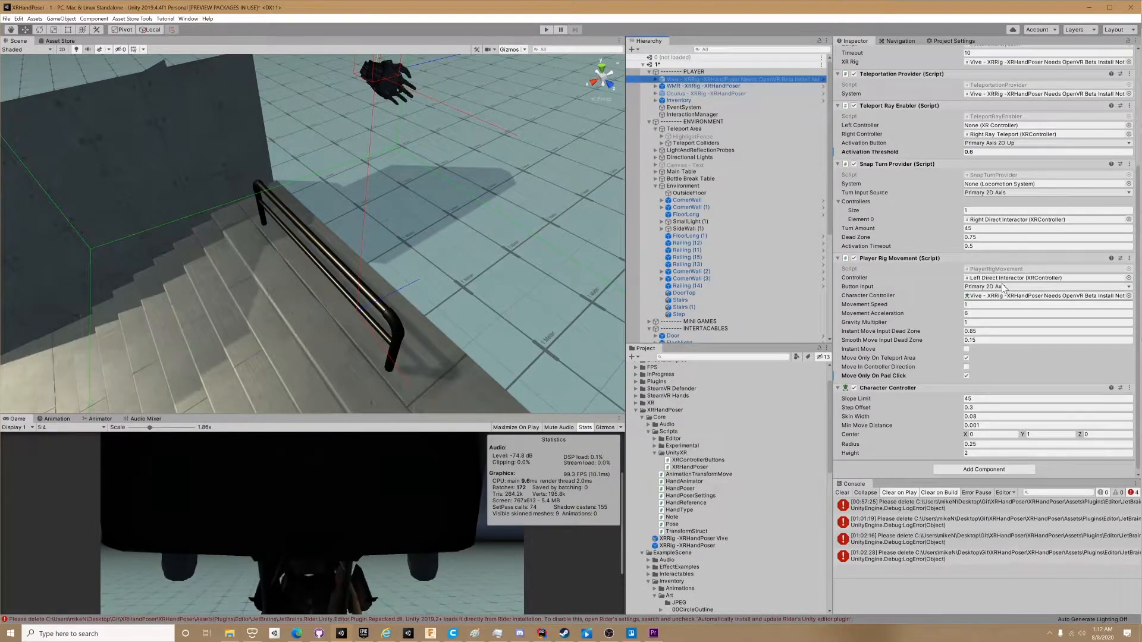
{"action": "scroll", "coordinate": [1003, 288], "scroll_direction": "up", "scroll_amount": 5}
{"action": "left_click", "coordinate": [686, 94]}
{"action": "left_click", "coordinate": [684, 80]}
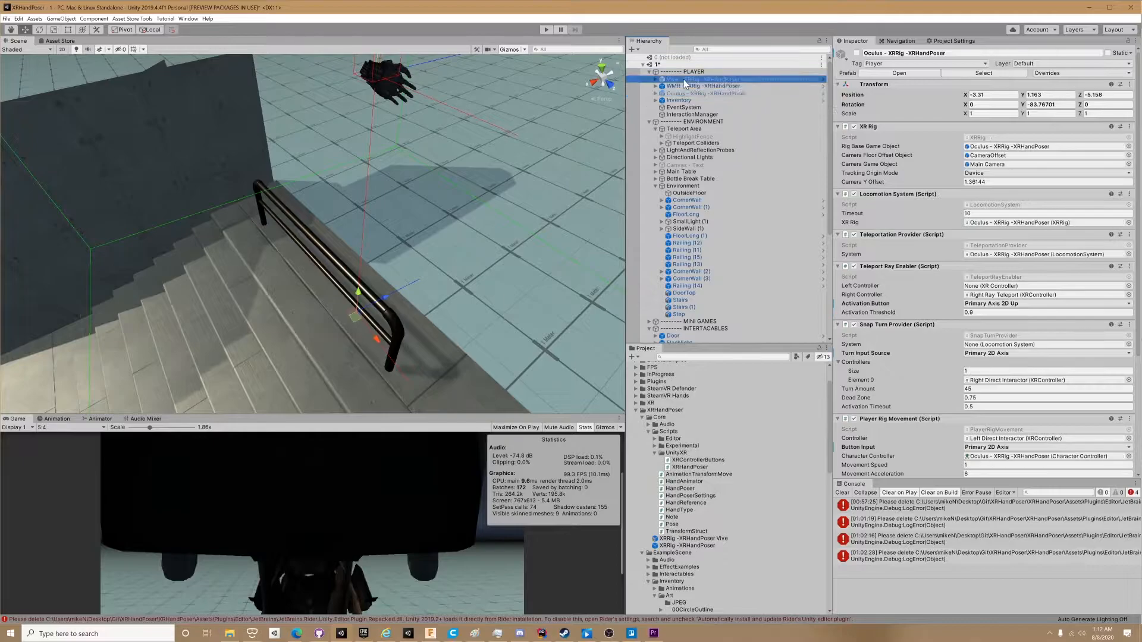
Step: Examine the controller settings of the Vive rig's Right Direct Interactor and Right Ray Teleport, and collapse the rig
{"action": "left_click", "coordinate": [655, 79]}
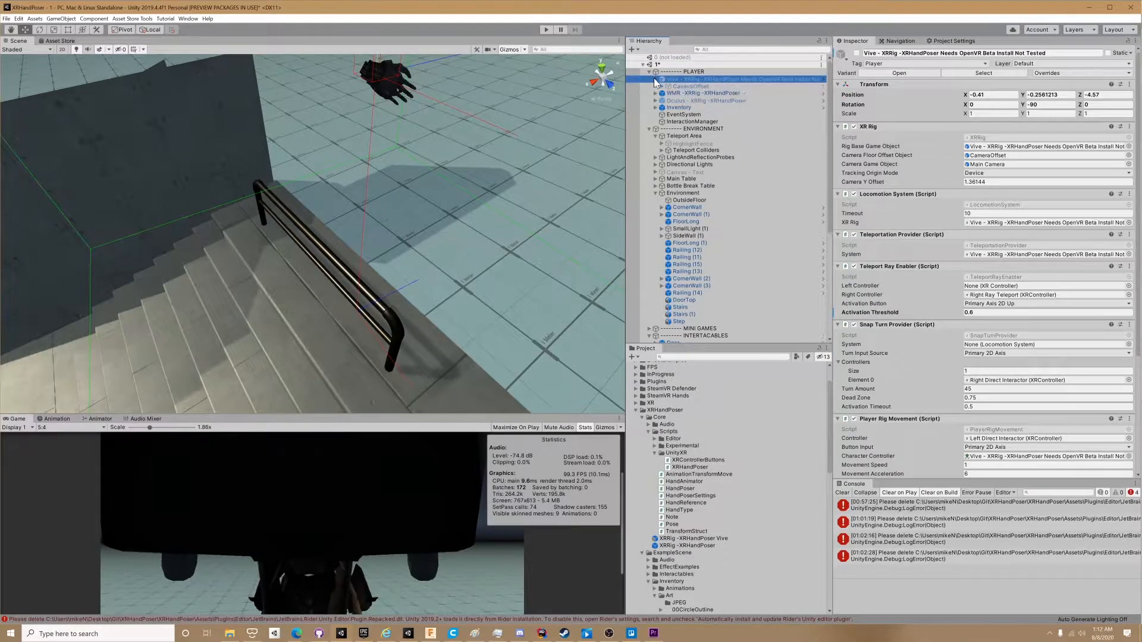
{"action": "left_click", "coordinate": [662, 86]}
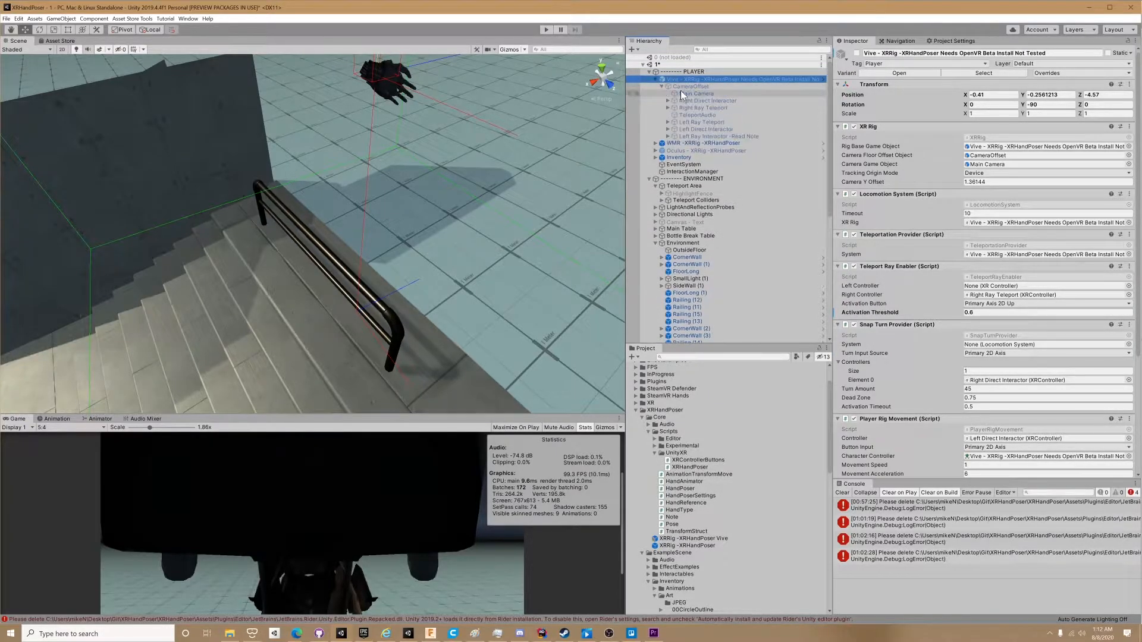
{"action": "left_click", "coordinate": [716, 101]}
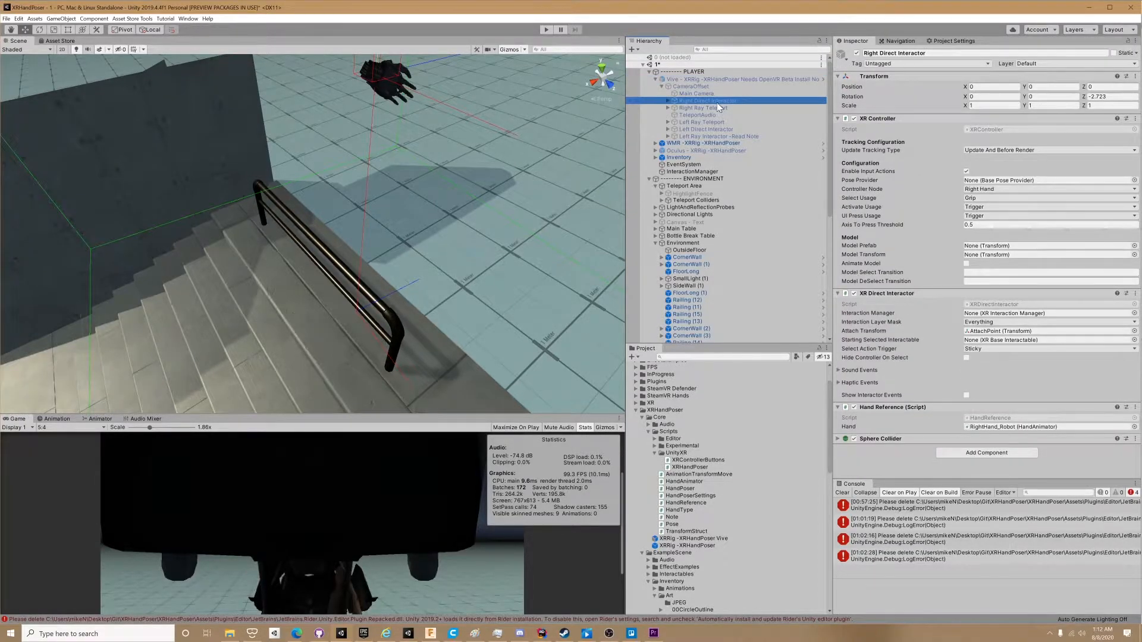
{"action": "left_click", "coordinate": [715, 108]}
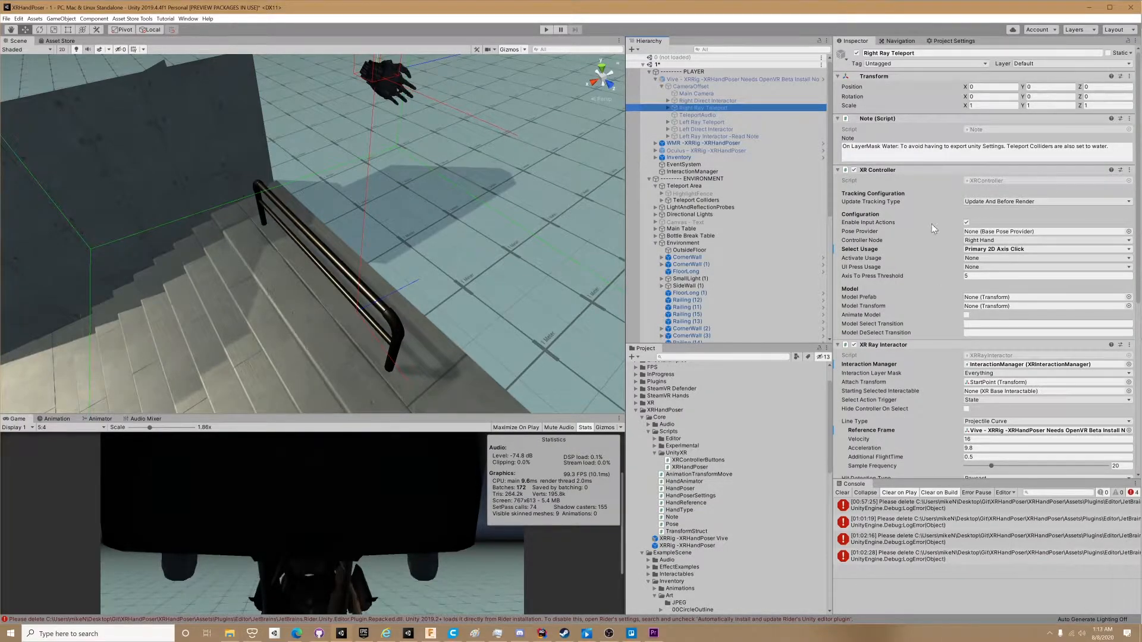
{"action": "left_click", "coordinate": [711, 80]}
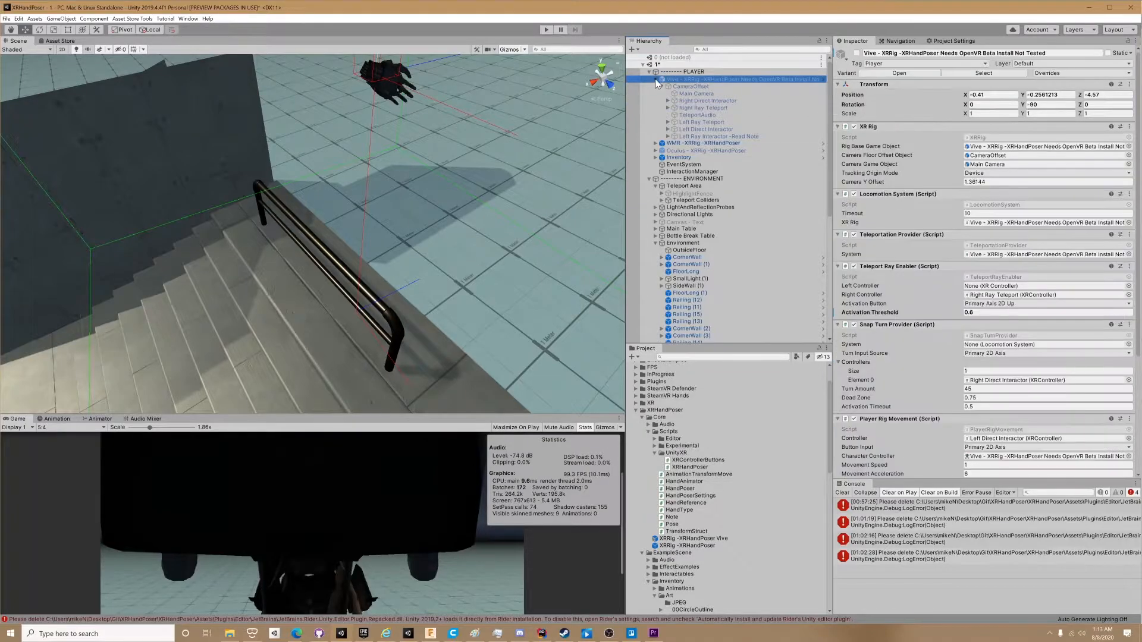
{"action": "left_click", "coordinate": [655, 78]}
Step: Look through the Oculus rig's children and compare the input axis settings of the three headset rigs
{"action": "left_click", "coordinate": [694, 95]}
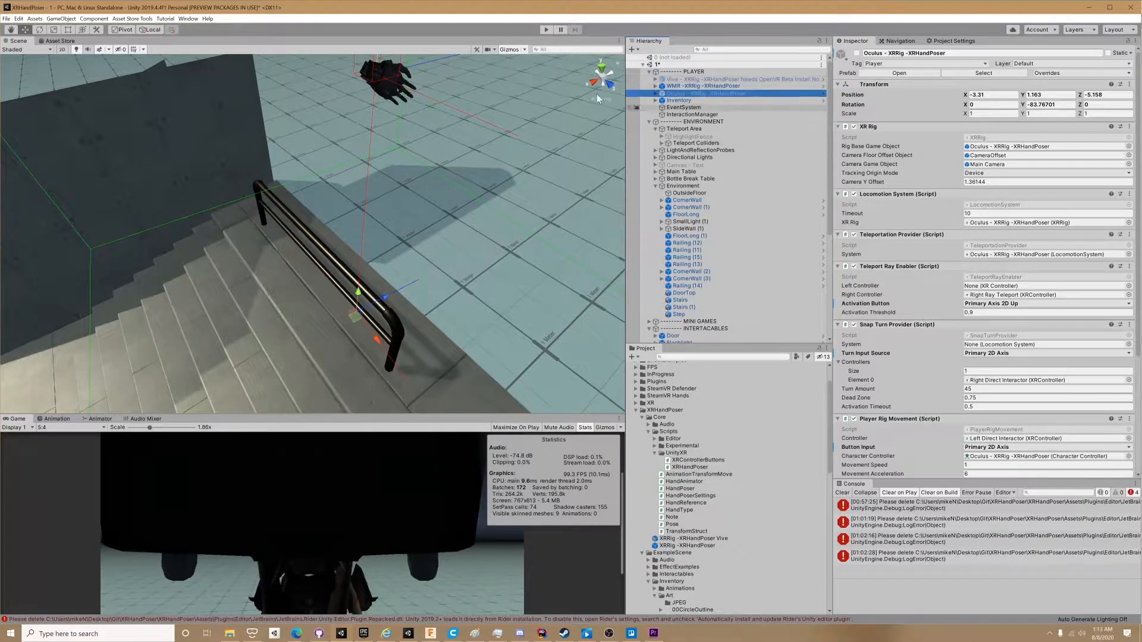
{"action": "left_click", "coordinate": [655, 94]}
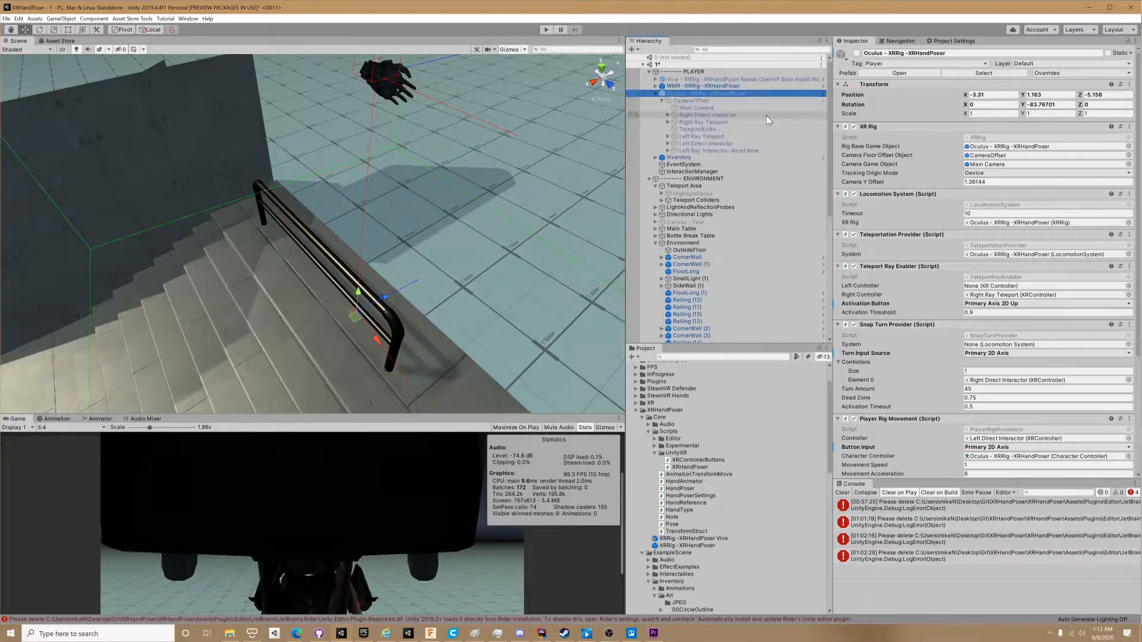
{"action": "left_click", "coordinate": [656, 93]}
{"action": "left_click", "coordinate": [678, 85]}
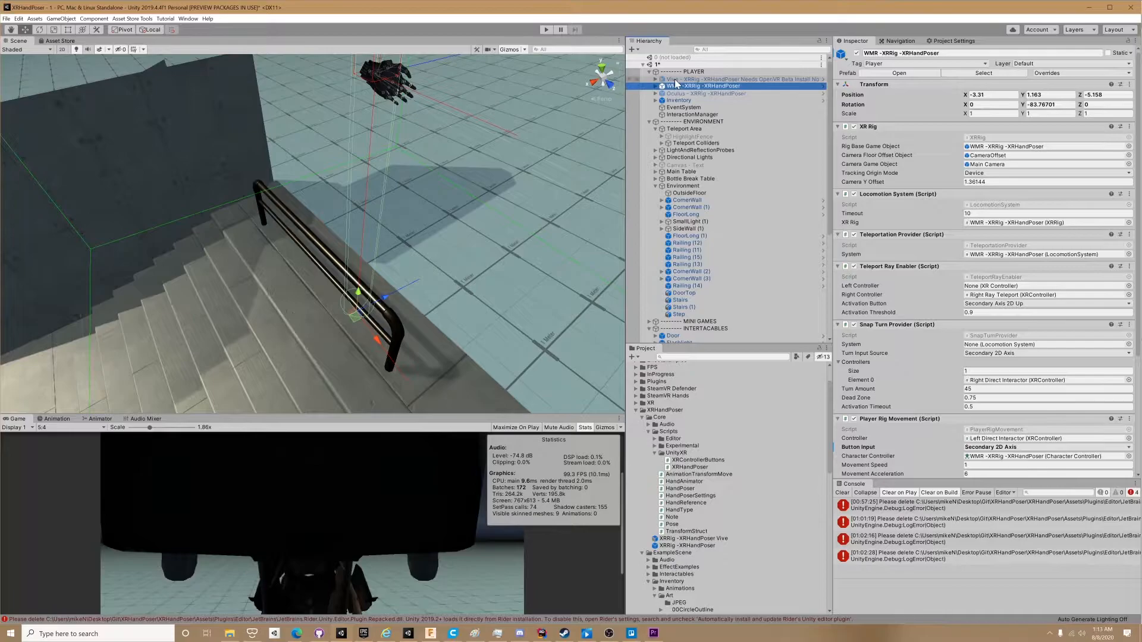
{"action": "left_click", "coordinate": [678, 79]}
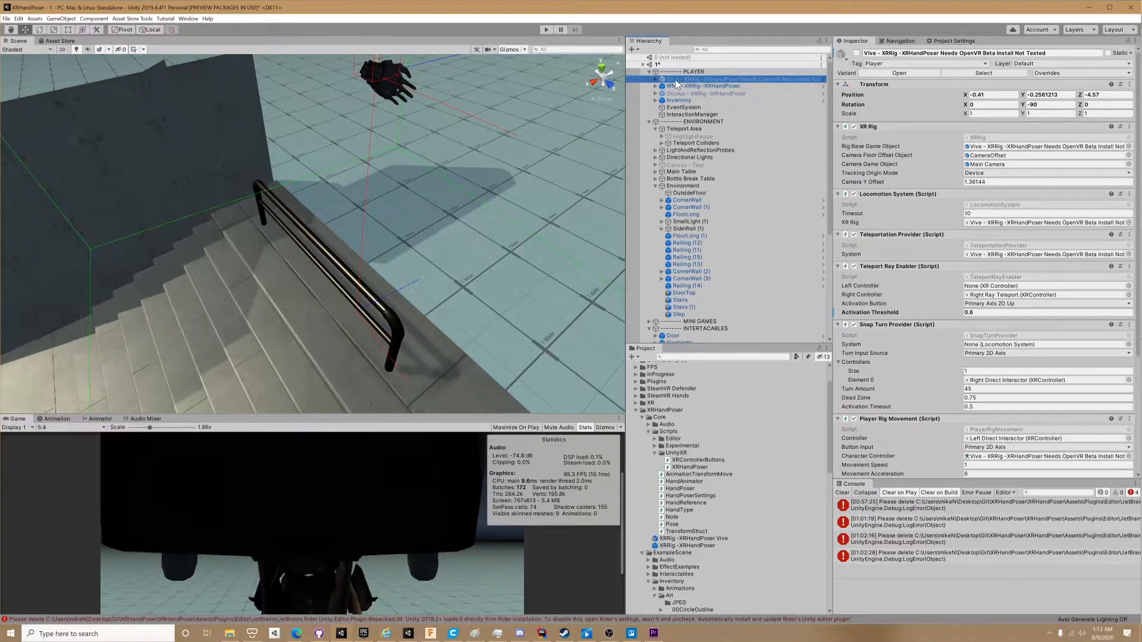
{"action": "left_click", "coordinate": [681, 86]}
{"action": "left_click", "coordinate": [686, 93]}
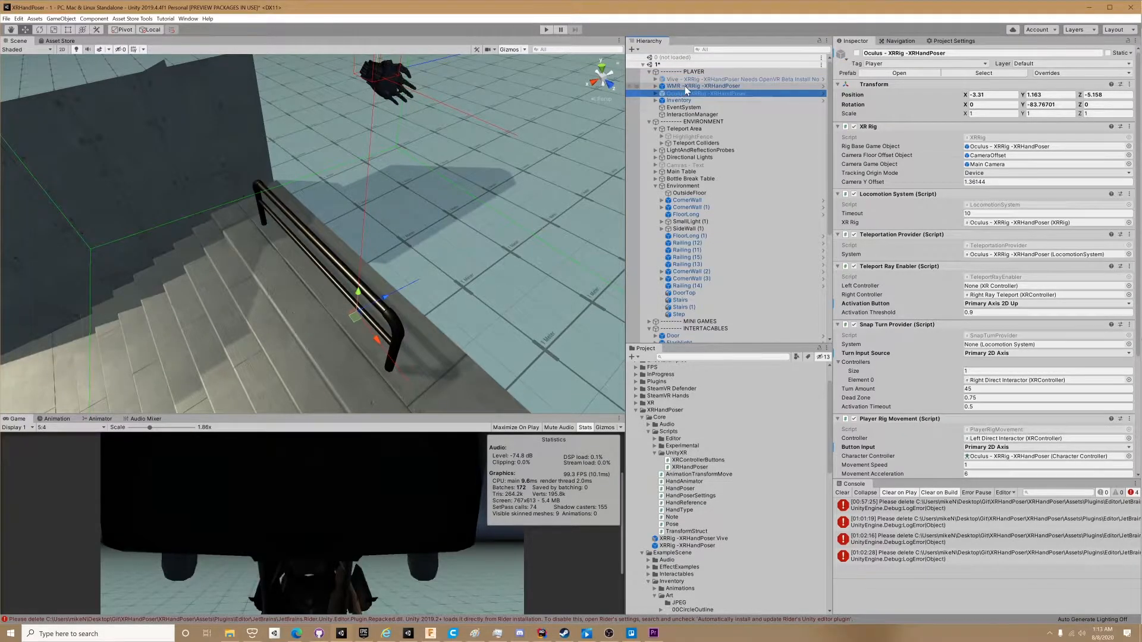
{"action": "left_click", "coordinate": [686, 87]}
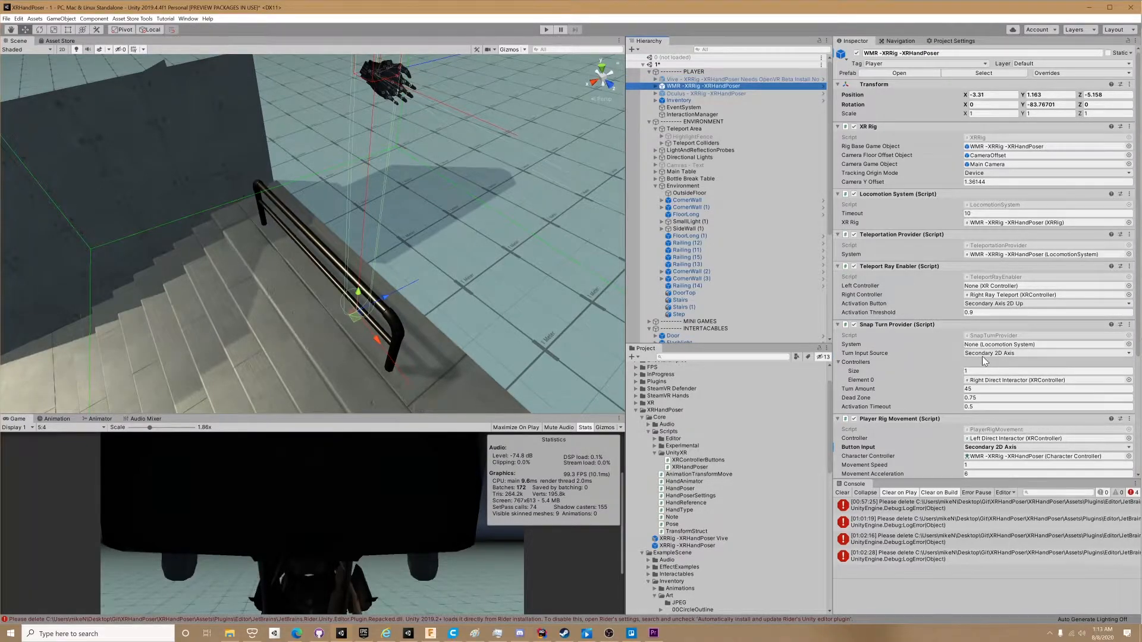
Step: Examine the XR Controller settings on the Right Direct Interactor of the Oculus and WMR rigs
{"action": "left_click", "coordinate": [655, 93]}
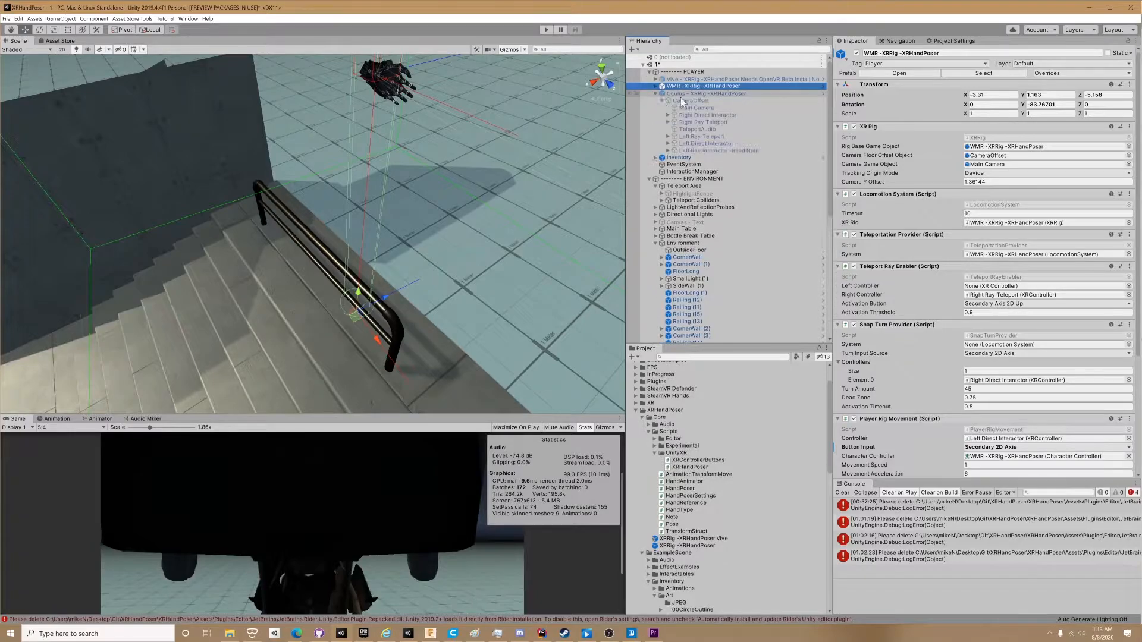
{"action": "left_click", "coordinate": [709, 115]}
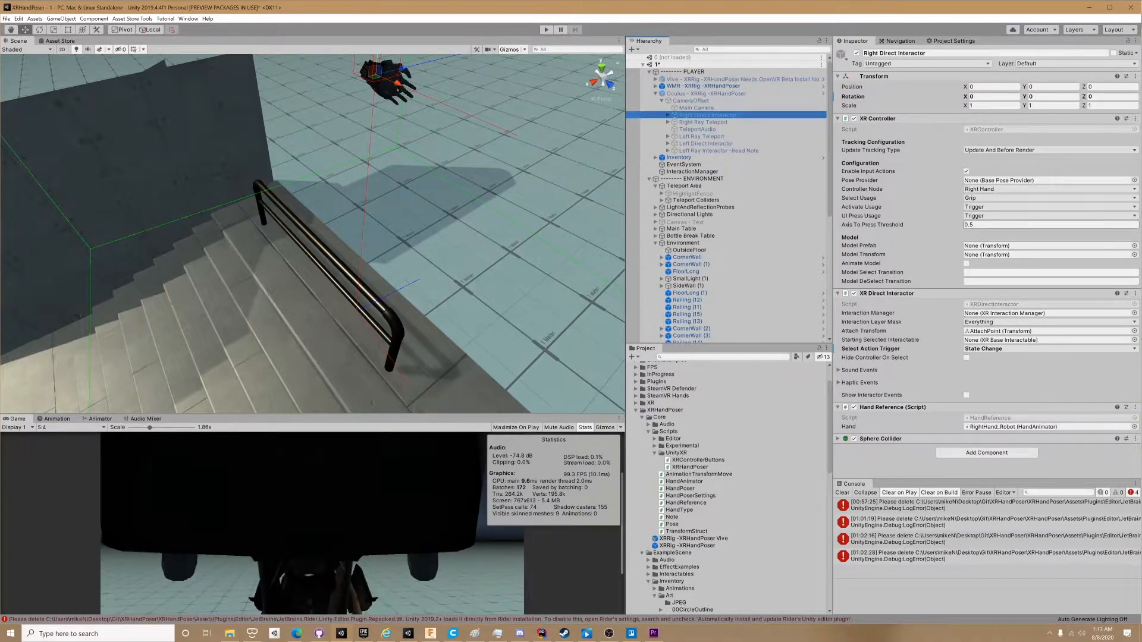
{"action": "left_click", "coordinate": [729, 87]}
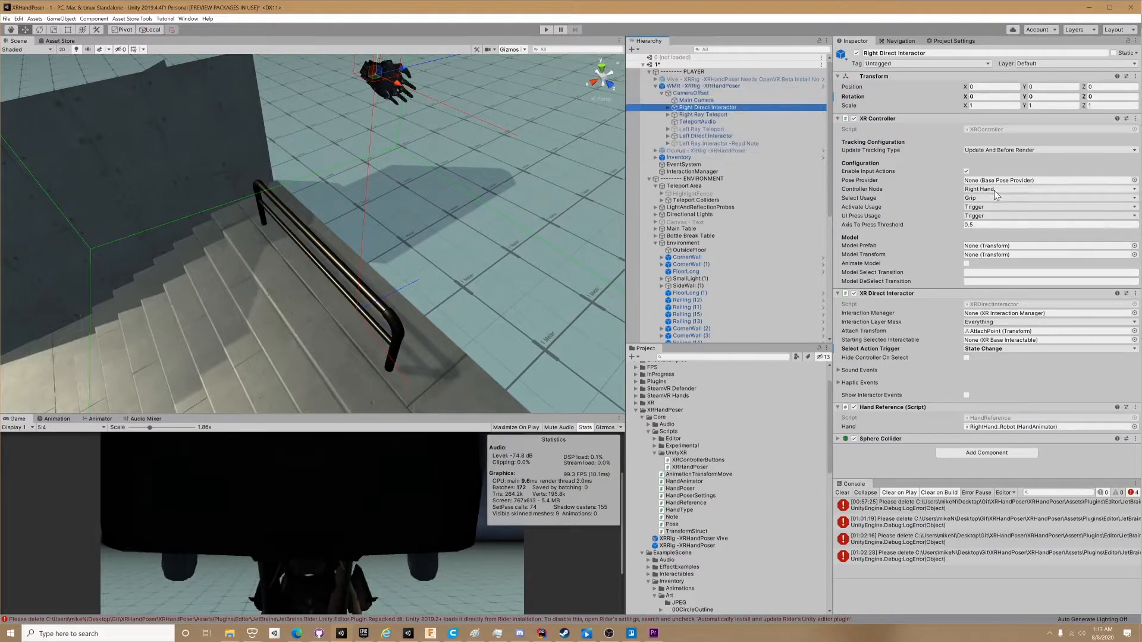
{"action": "left_click", "coordinate": [987, 225]}
{"action": "mouse_move", "coordinate": [883, 205]}
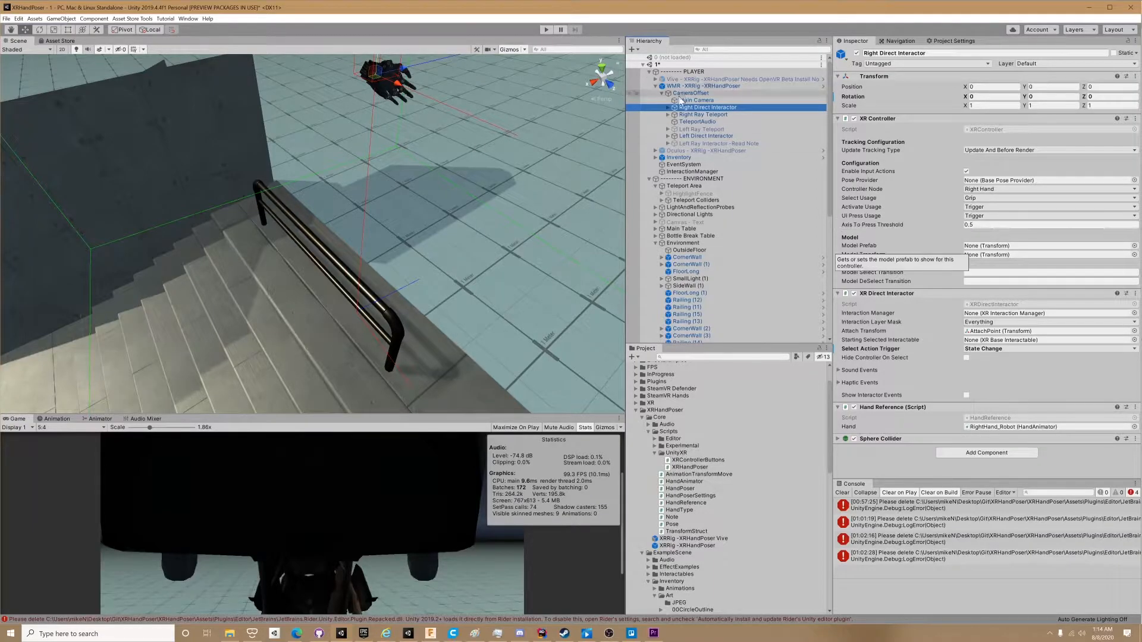
Step: Select the WMR rig with its children expanded and view it in the scene beside the stairs and weapon table
{"action": "left_click", "coordinate": [655, 86]}
{"action": "left_click", "coordinate": [655, 86]}
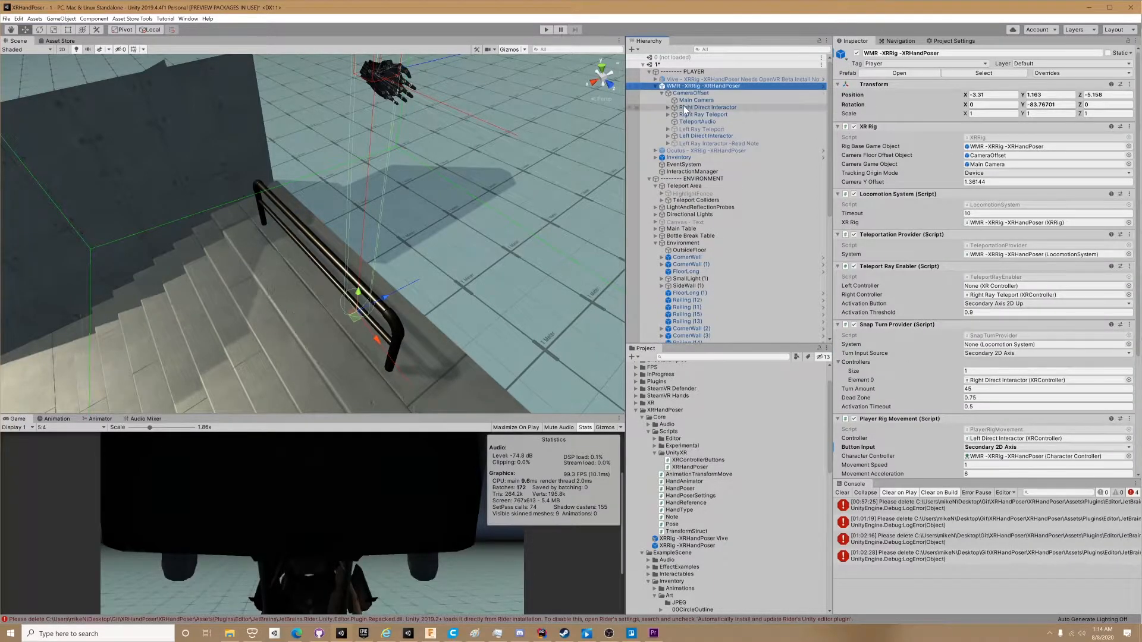
{"action": "right_click_drag", "start_coordinate": [442, 169], "coordinate": [387, 191]}
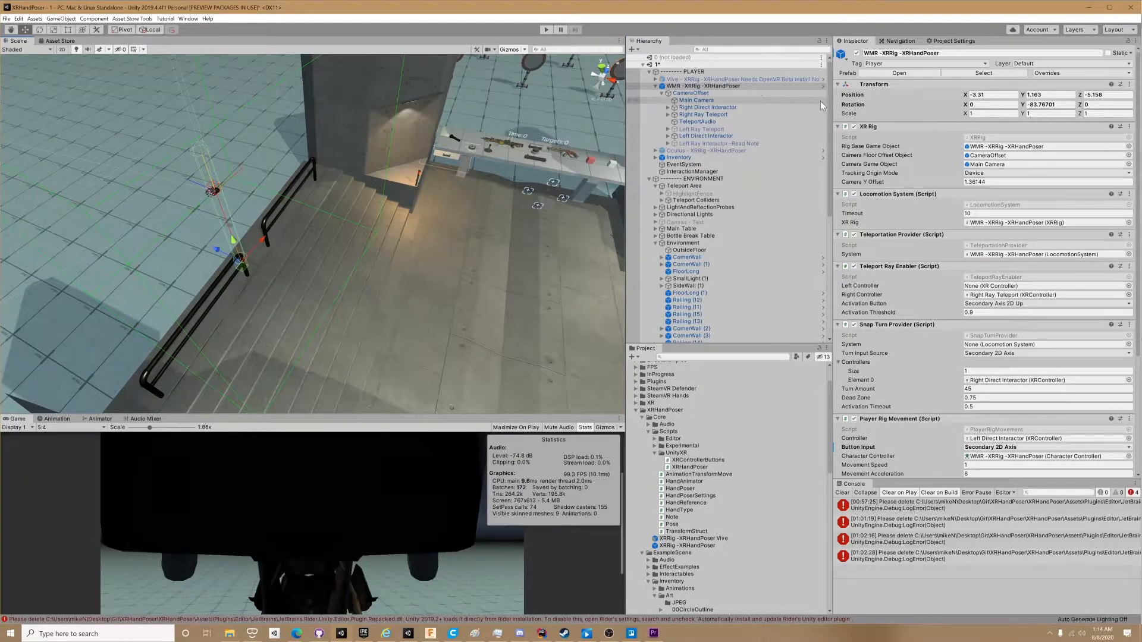
Step: Collapse the Environment group and expand Teleport Colliders to view its planes in the scene
{"action": "left_click_drag", "start_coordinate": [560, 172], "coordinate": [440, 278], "text": "alt"}
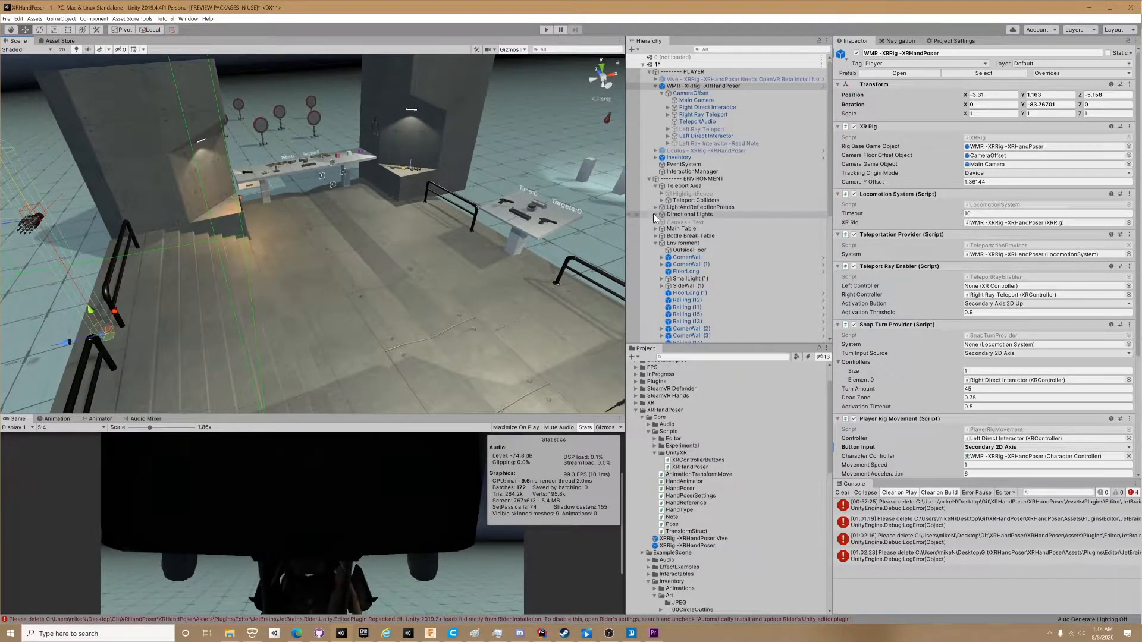
{"action": "left_click", "coordinate": [655, 243]}
{"action": "left_click", "coordinate": [669, 200]}
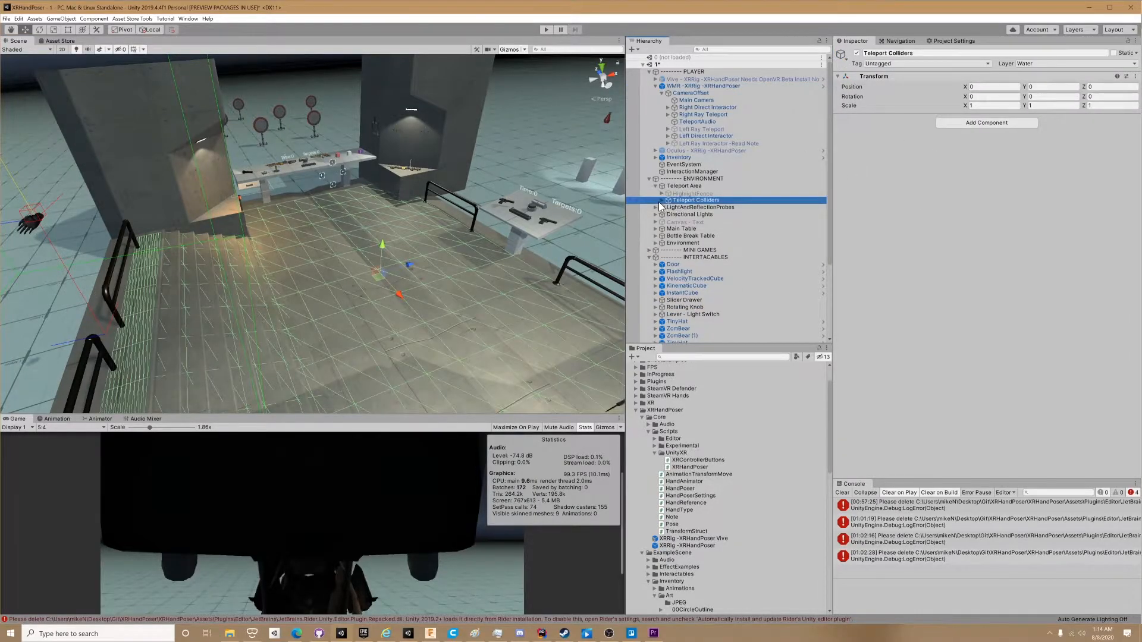
{"action": "left_click", "coordinate": [661, 200]}
{"action": "left_click", "coordinate": [686, 207]}
{"action": "left_click", "coordinate": [688, 201]}
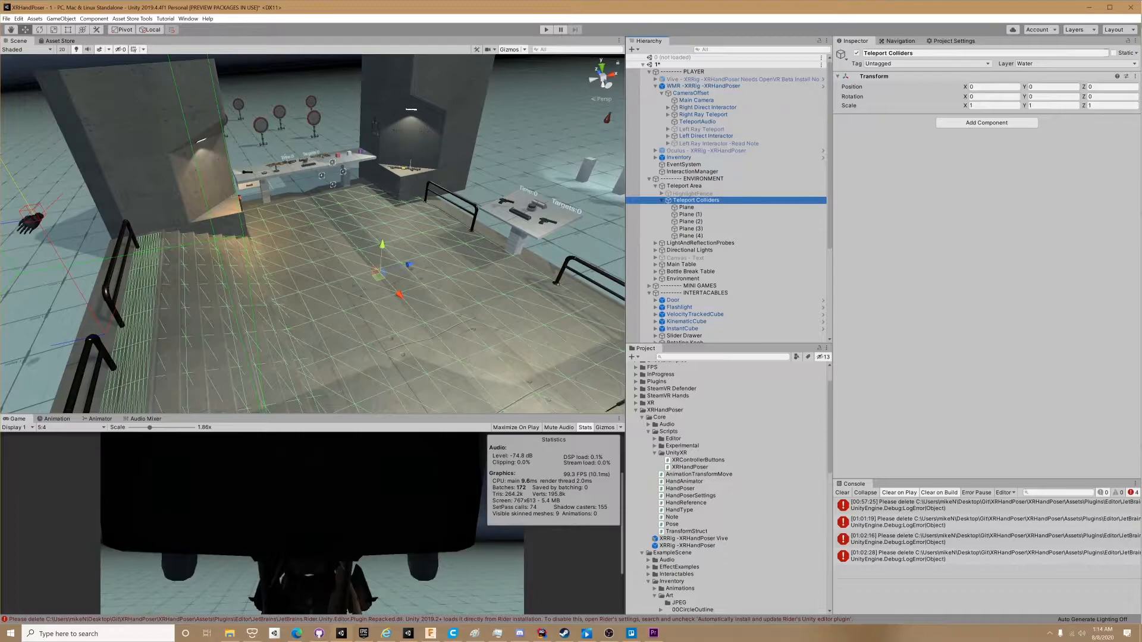
Step: Examine the note and the XR Ray Interactor's Raycast Mask on the WMR rig's Right Ray Teleport
{"action": "left_click", "coordinate": [703, 115]}
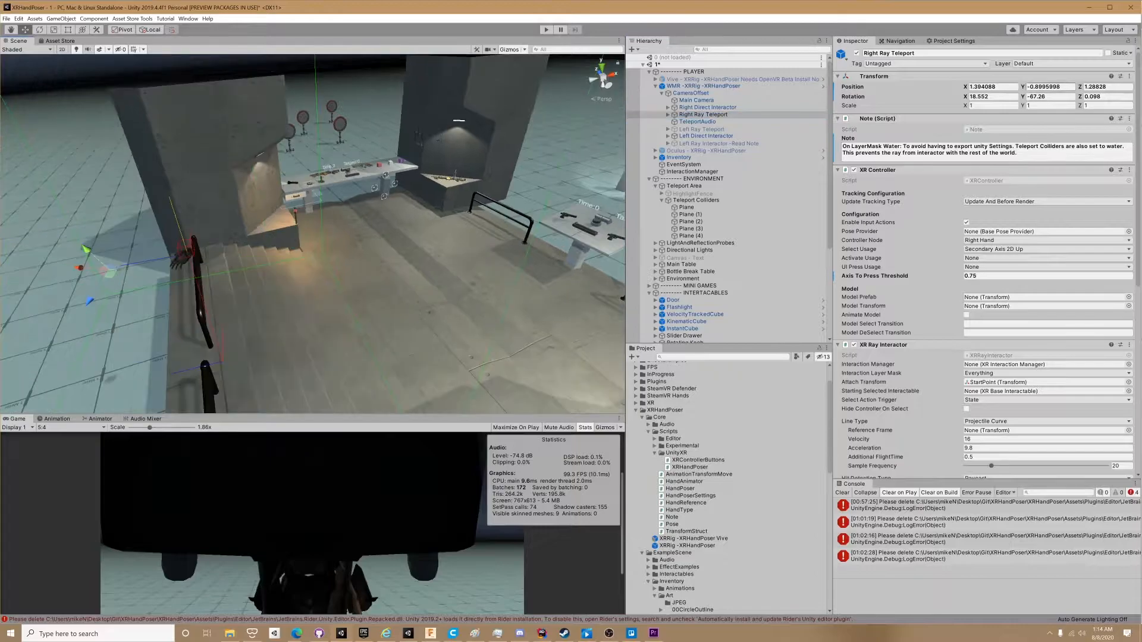
{"action": "scroll", "coordinate": [1046, 74], "scroll_direction": "down", "scroll_amount": 9}
{"action": "scroll", "coordinate": [1029, 266], "scroll_direction": "up", "scroll_amount": 7}
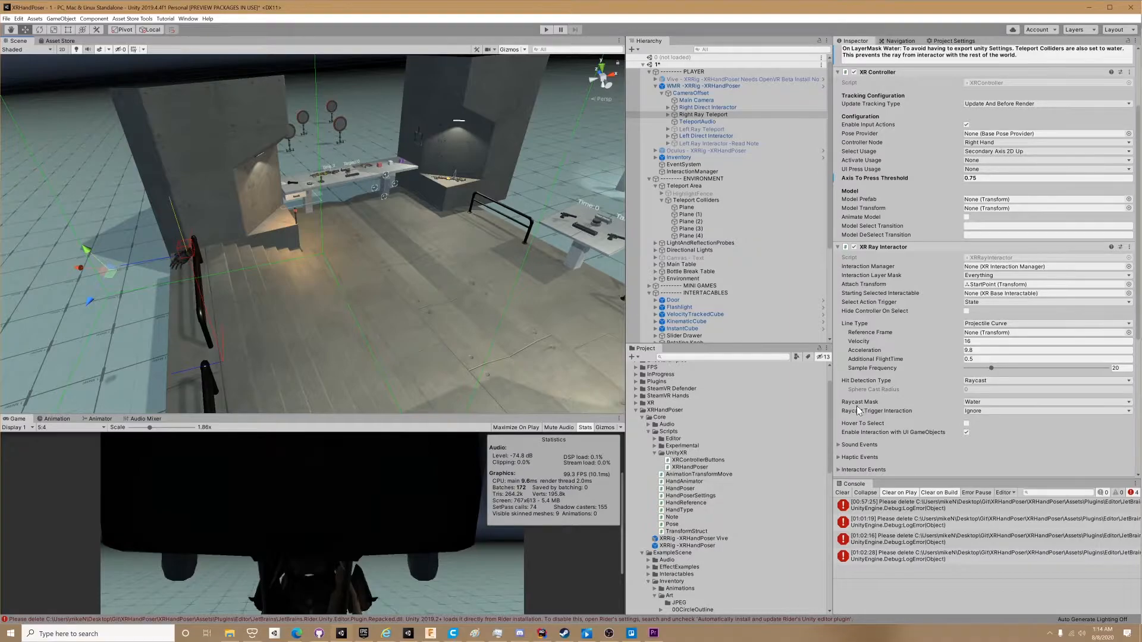
Step: Check the layer assigned to the Teleport Colliders object, and collapse its planes
{"action": "scroll", "coordinate": [793, 270], "scroll_direction": "down", "scroll_amount": 3}
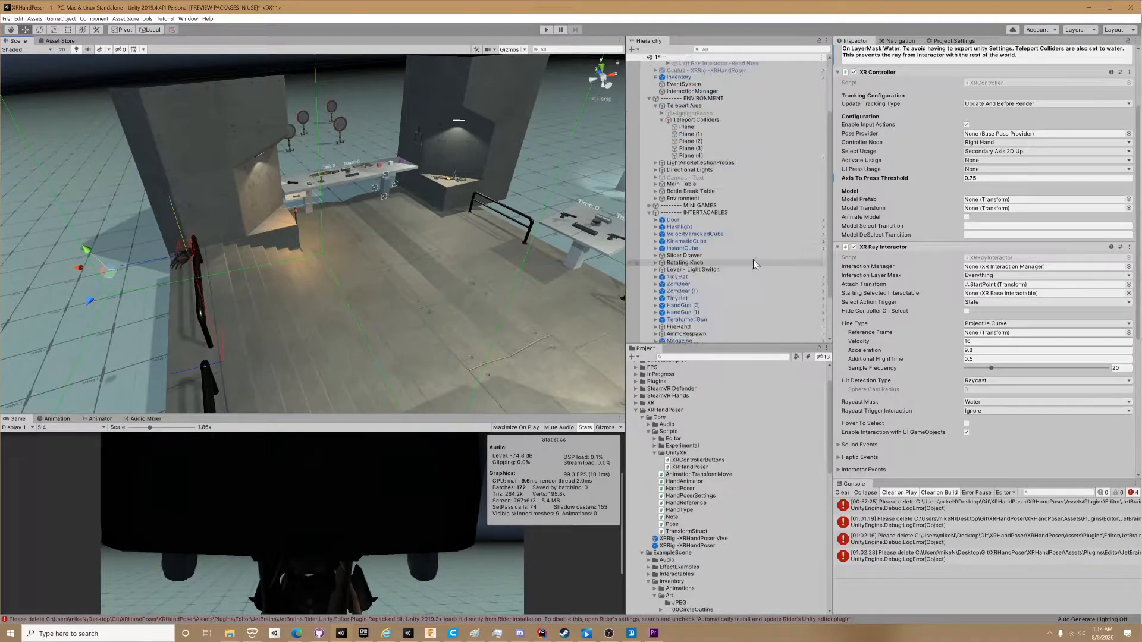
{"action": "left_click", "coordinate": [704, 121]}
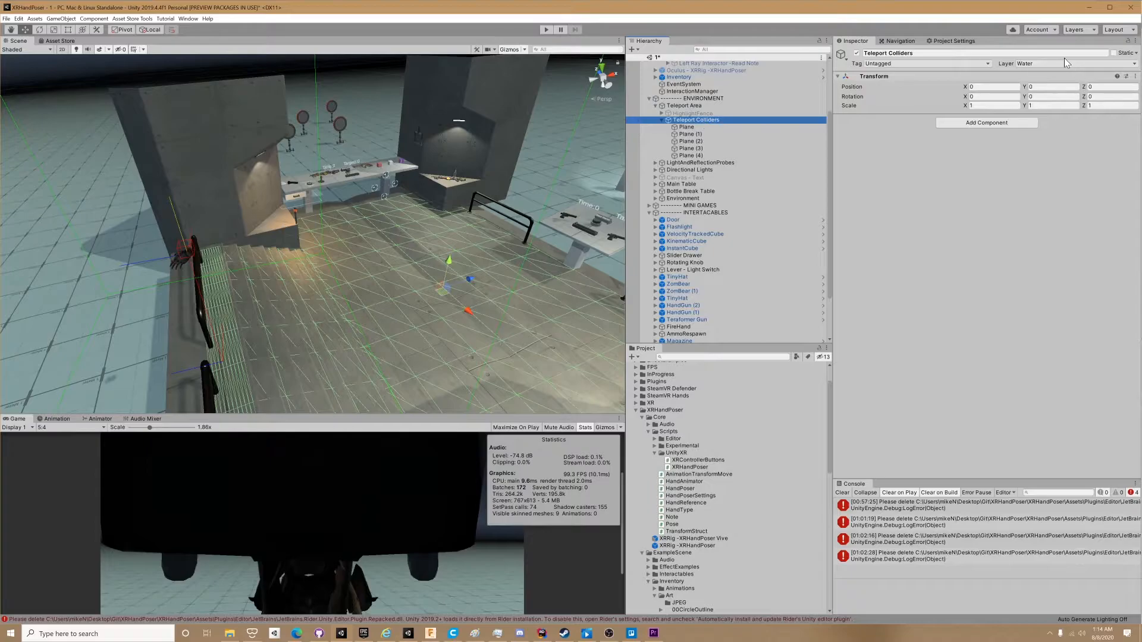
{"action": "scroll", "coordinate": [409, 244], "scroll_direction": "up", "scroll_amount": 3}
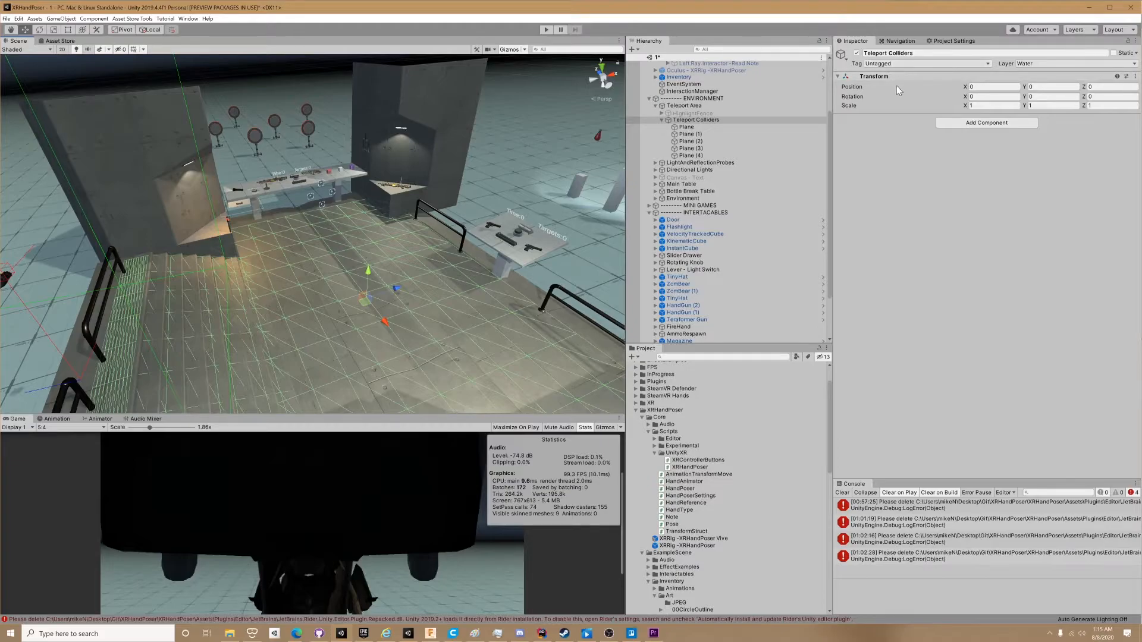
{"action": "left_click", "coordinate": [660, 119]}
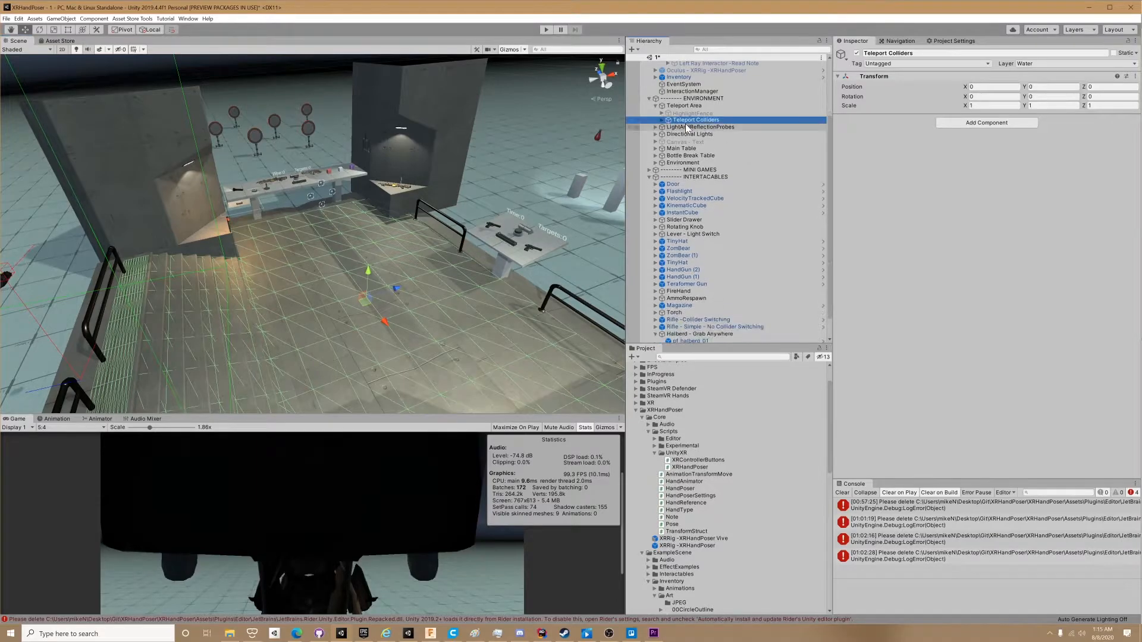
{"action": "scroll", "coordinate": [735, 214], "scroll_direction": "up", "scroll_amount": 3}
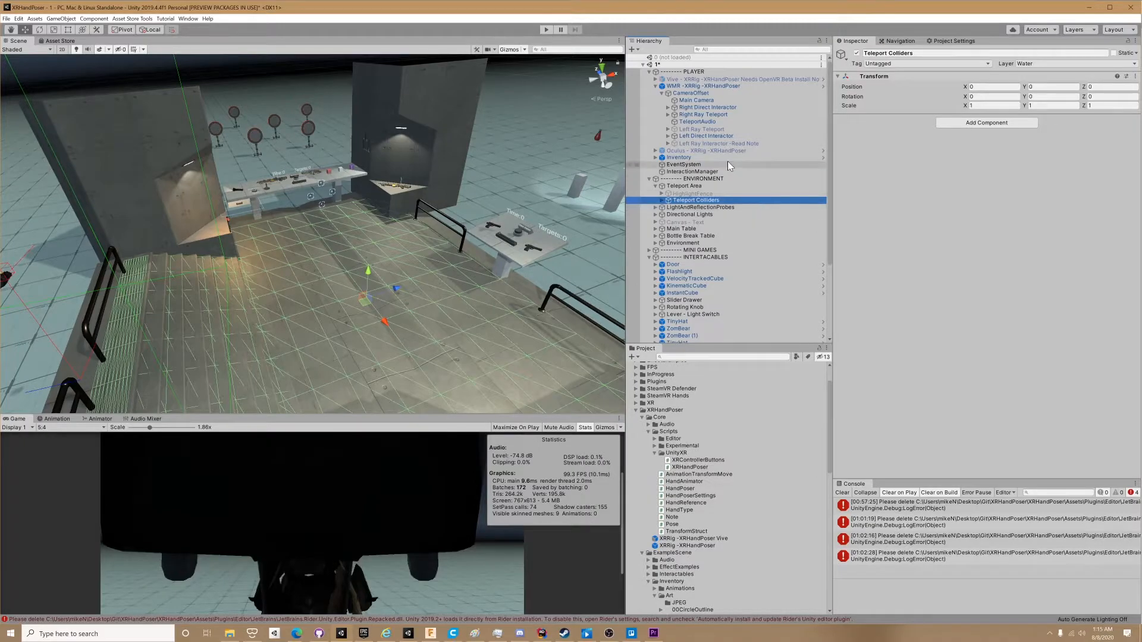
Step: Find the halberd leaning on the wall and inspect the scripts on its Halberd - Grab Anywhere parent
{"action": "right_click_drag", "start_coordinate": [332, 250], "coordinate": [200, 227]}
{"action": "left_click", "coordinate": [392, 308]}
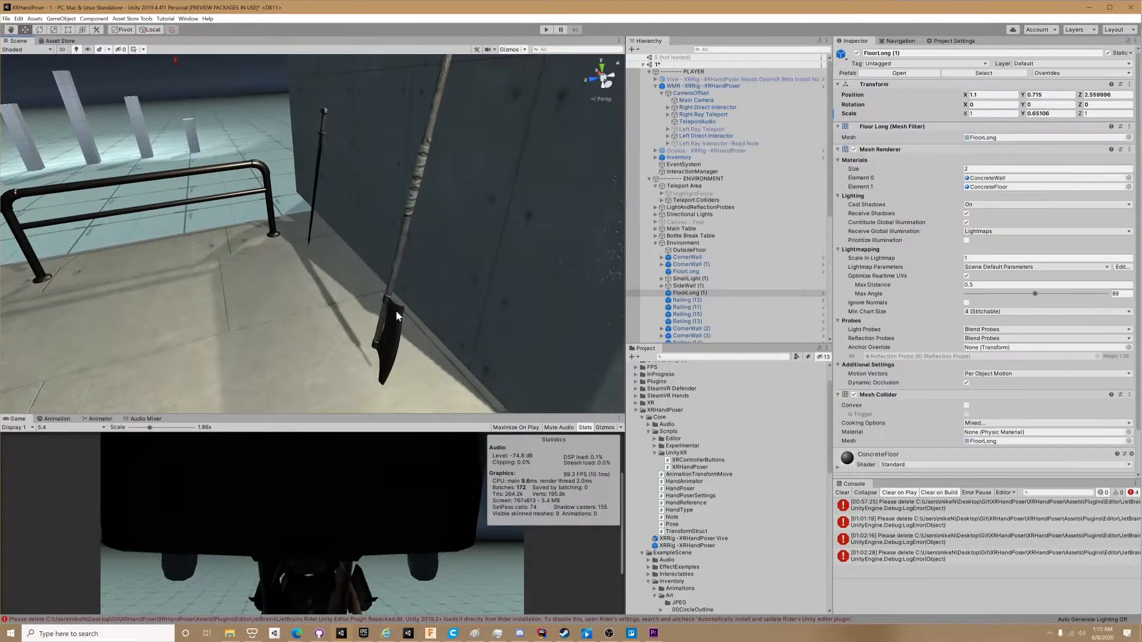
{"action": "left_click", "coordinate": [391, 291]}
{"action": "scroll", "coordinate": [705, 276], "scroll_direction": "down", "scroll_amount": 1}
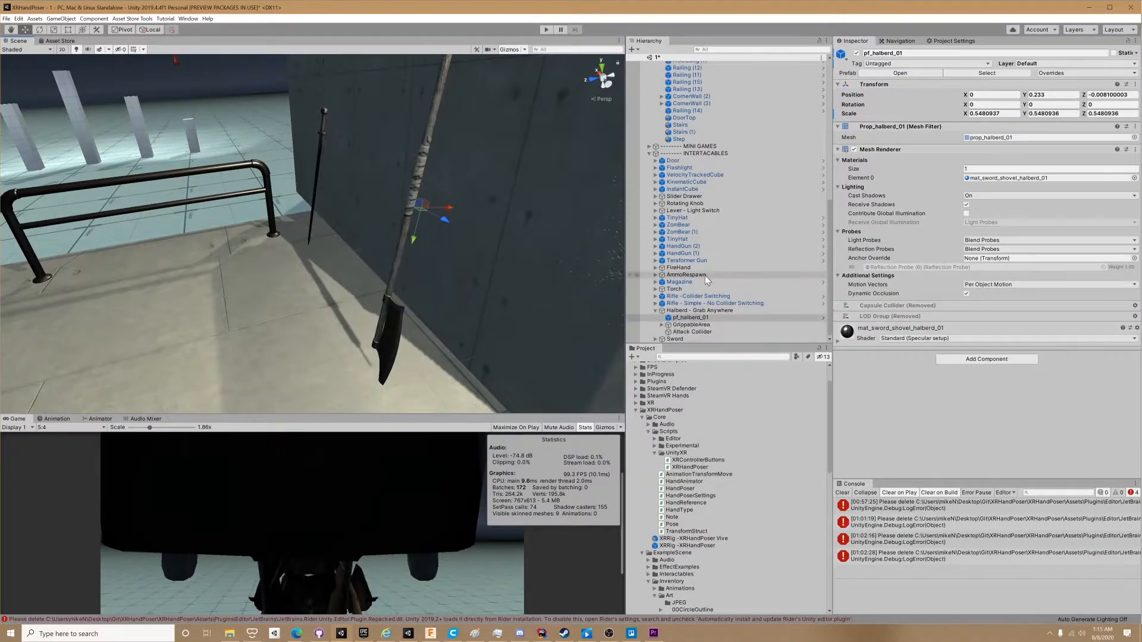
{"action": "left_click", "coordinate": [694, 310]}
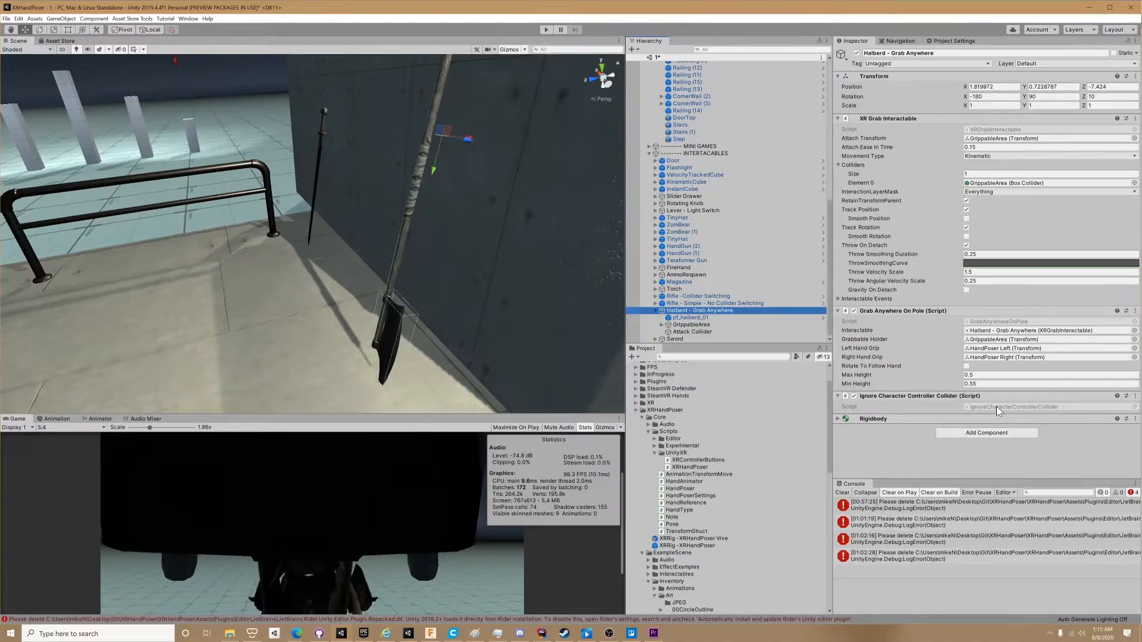
{"action": "middle_click_drag", "start_coordinate": [456, 224], "coordinate": [414, 367]}
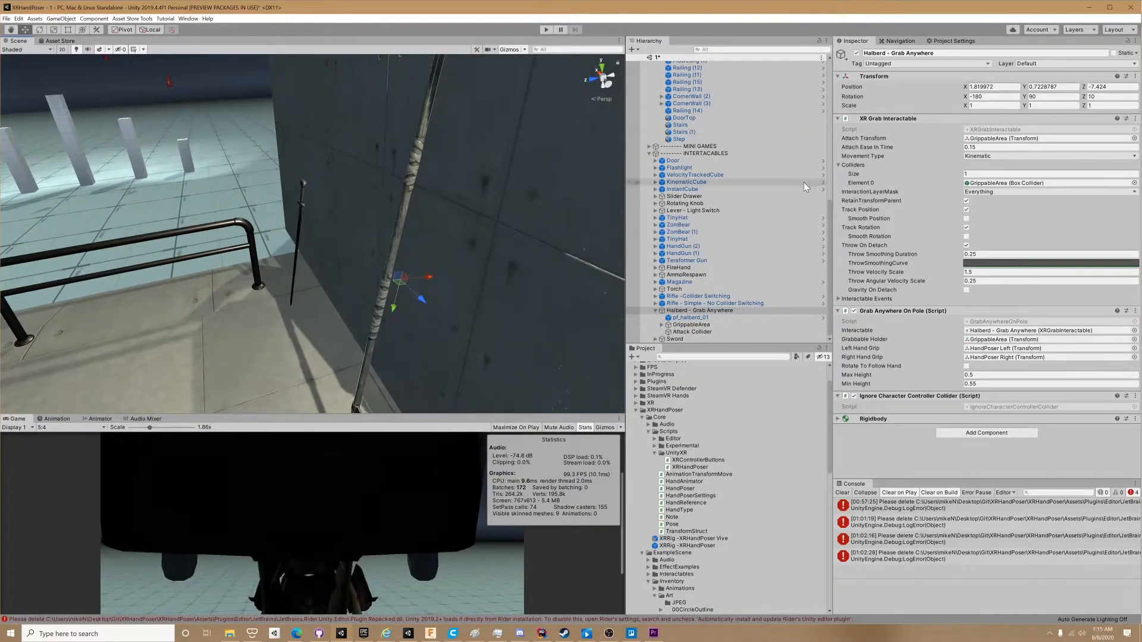
Step: Remove the Ignore Character Controller Collider script from the halberd, and undo the removal
{"action": "right_click", "coordinate": [931, 397]}
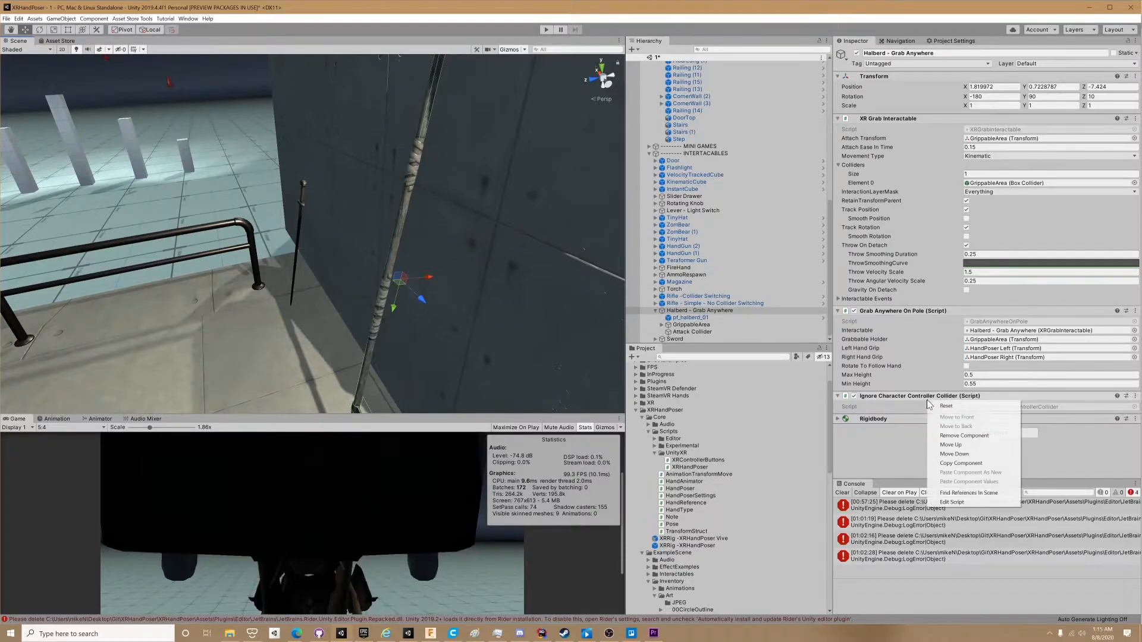
{"action": "left_click", "coordinate": [962, 436]}
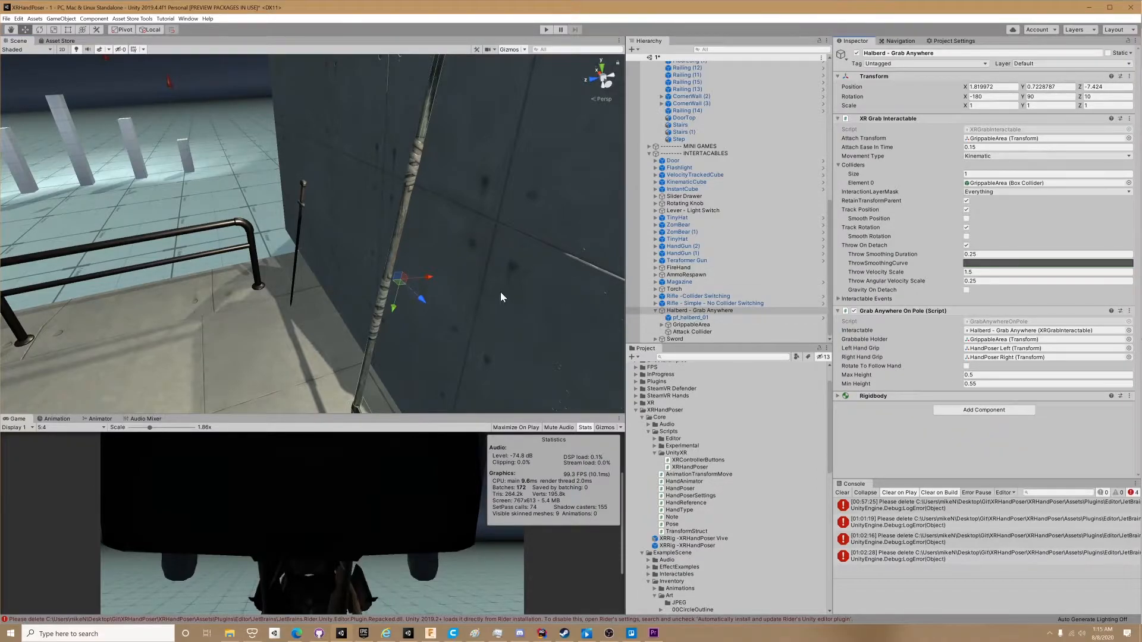
{"action": "scroll", "coordinate": [311, 271], "scroll_direction": "down", "scroll_amount": 5}
{"action": "scroll", "coordinate": [312, 269], "scroll_direction": "down", "scroll_amount": 3}
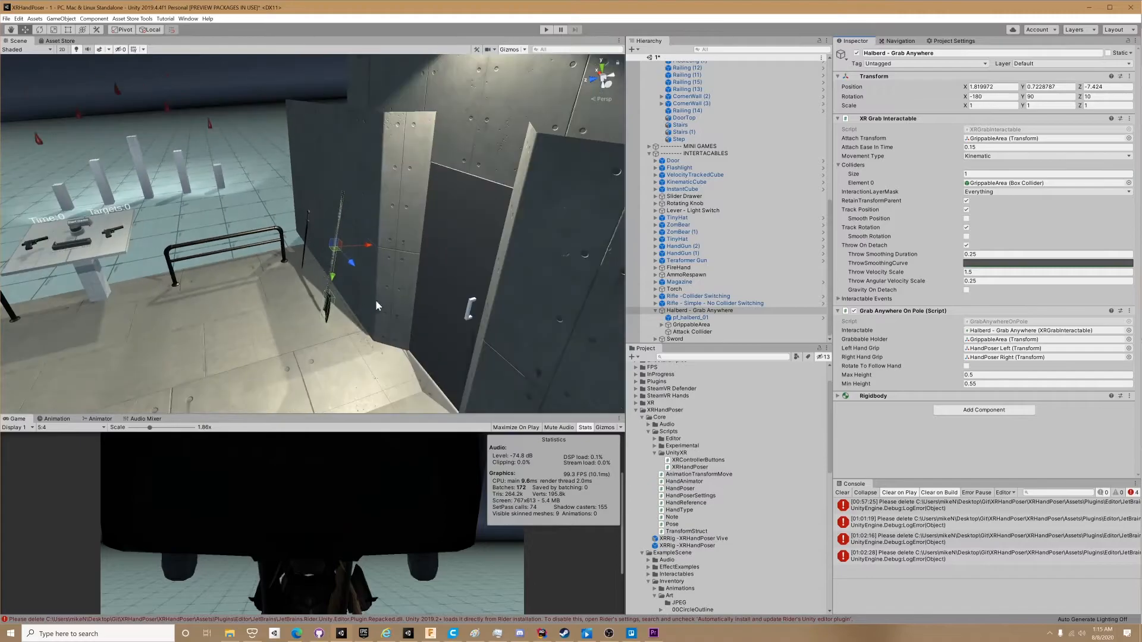
{"action": "key", "text": "ctrl+z"}
Step: Select the Rifle - Simple - No Collider Switching on the table and examine its script components
{"action": "right_click_drag", "start_coordinate": [417, 274], "coordinate": [244, 231]}
{"action": "scroll", "coordinate": [244, 230], "scroll_direction": "up", "scroll_amount": 5}
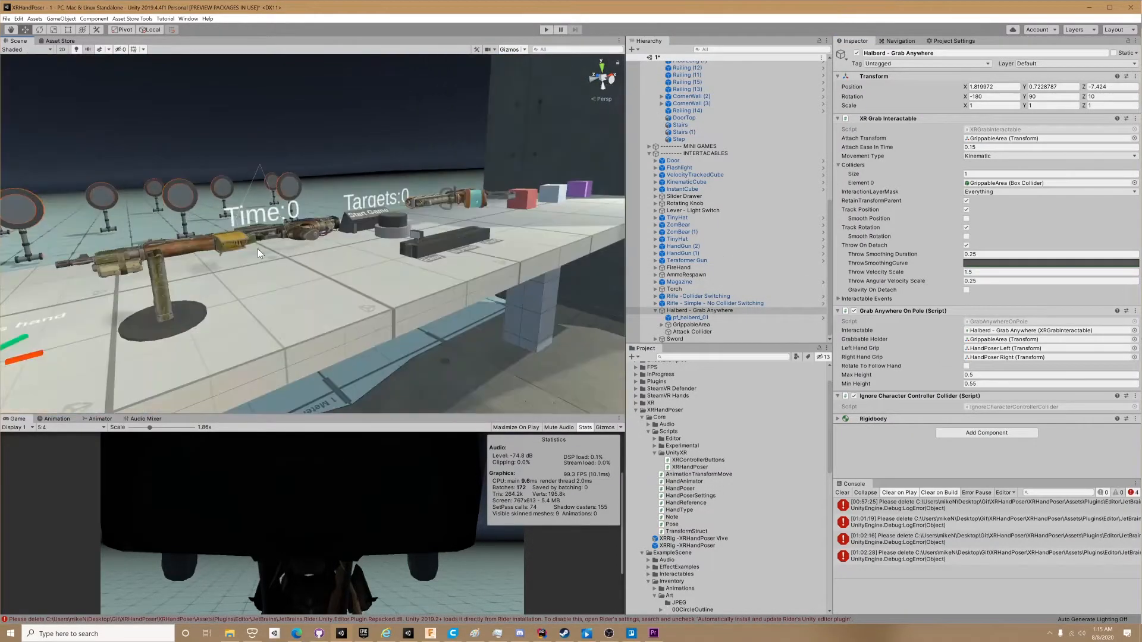
{"action": "left_click", "coordinate": [223, 244]}
{"action": "scroll", "coordinate": [898, 300], "scroll_direction": "down", "scroll_amount": 10}
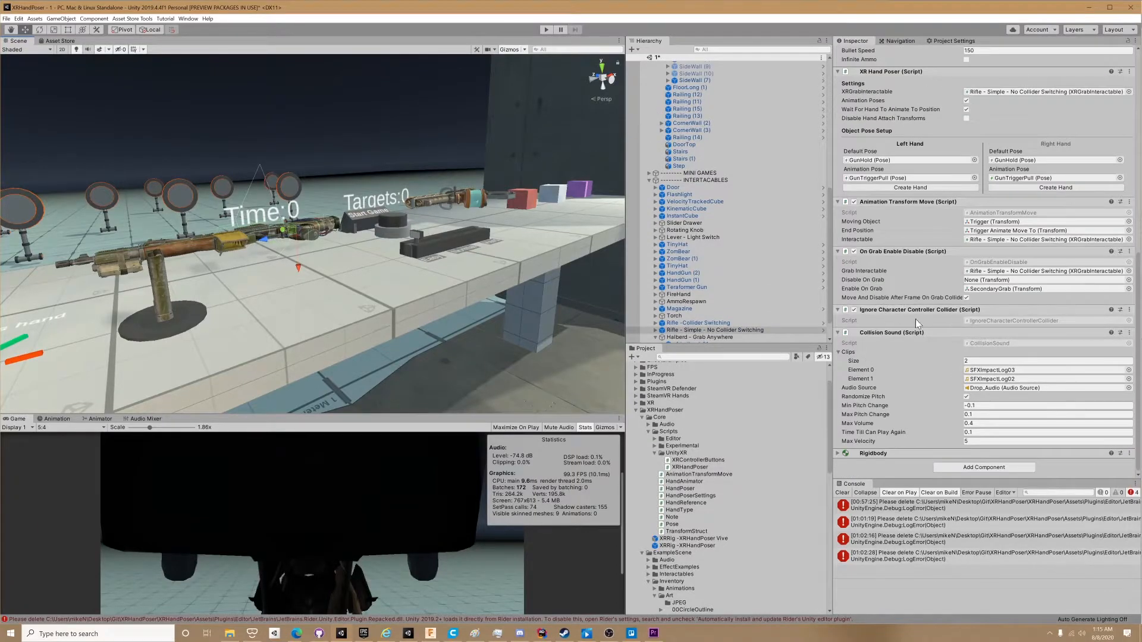
{"action": "left_click_drag", "start_coordinate": [291, 247], "coordinate": [415, 290], "text": "alt"}
{"action": "key", "text": "f"}
{"action": "scroll", "coordinate": [461, 279], "scroll_direction": "down", "scroll_amount": 8}
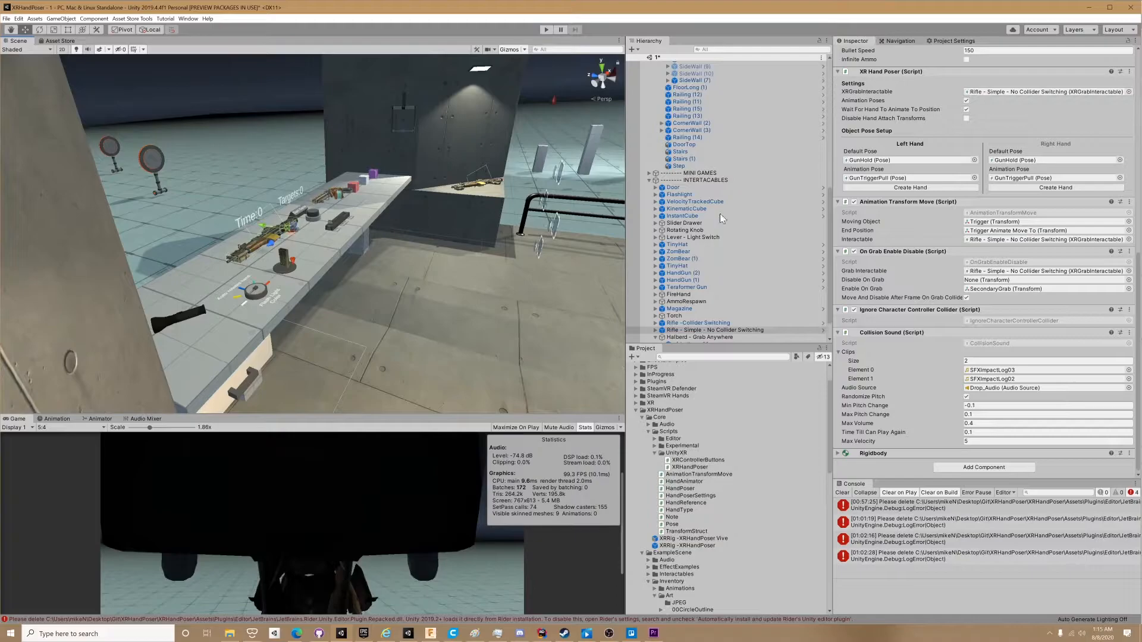
Step: Remove the rifle's Ignore Character Controller Collider script, and undo the removal
{"action": "right_click", "coordinate": [895, 316]}
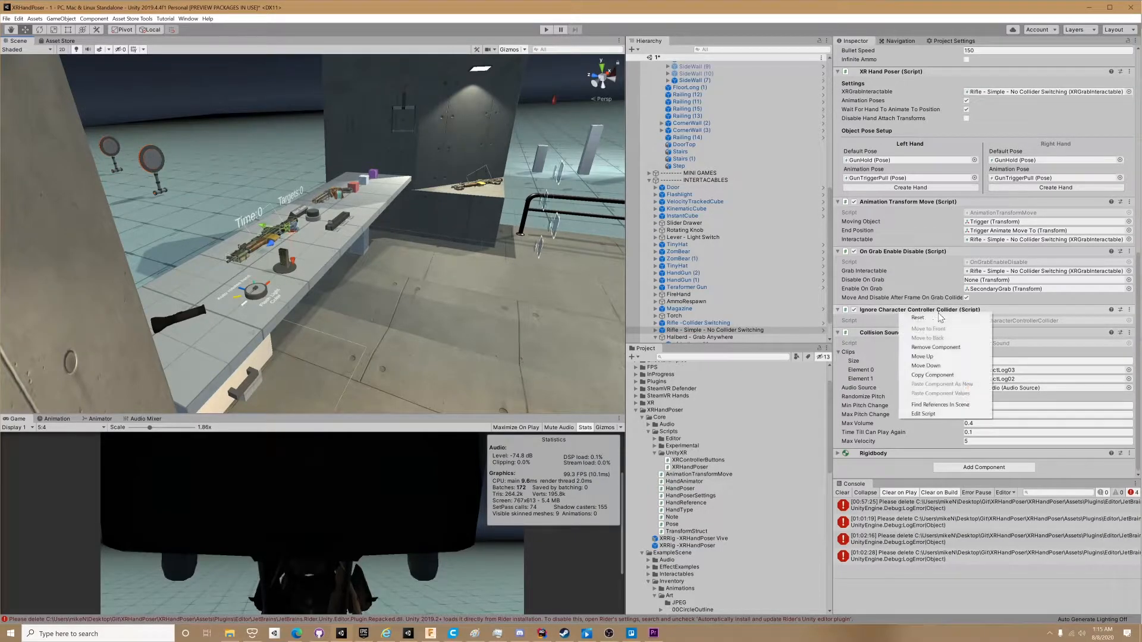
{"action": "left_click", "coordinate": [921, 328]}
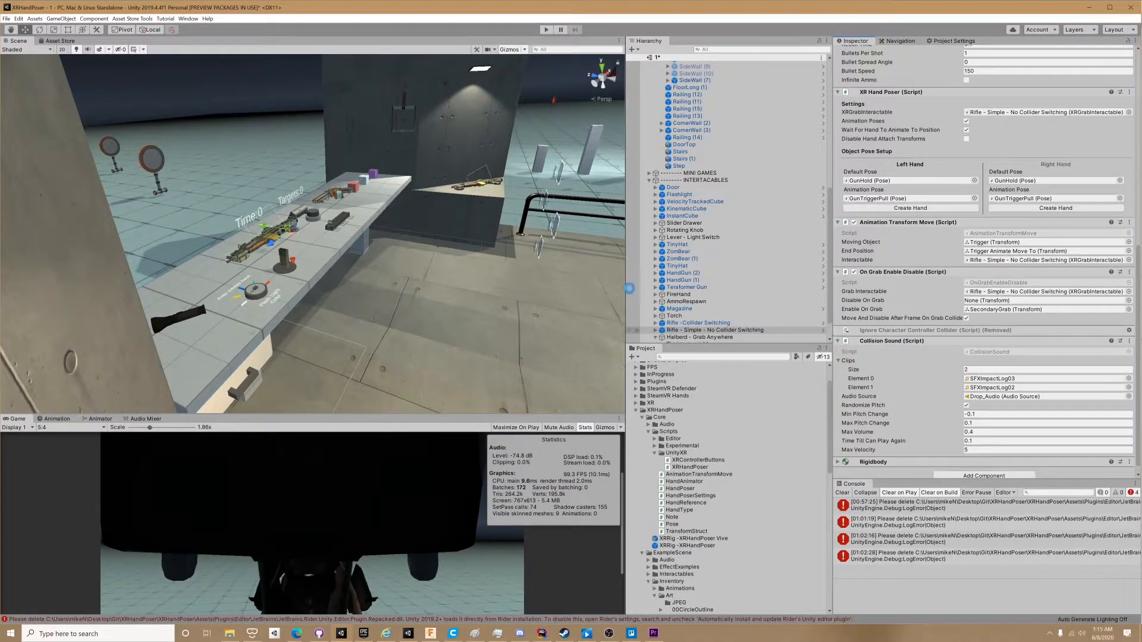
{"action": "key", "text": "ctrl+z"}
Step: Select the WMR rig and open the project's Tags & Layers list from its layer setting
{"action": "middle_click_drag", "start_coordinate": [361, 149], "coordinate": [295, 161]}
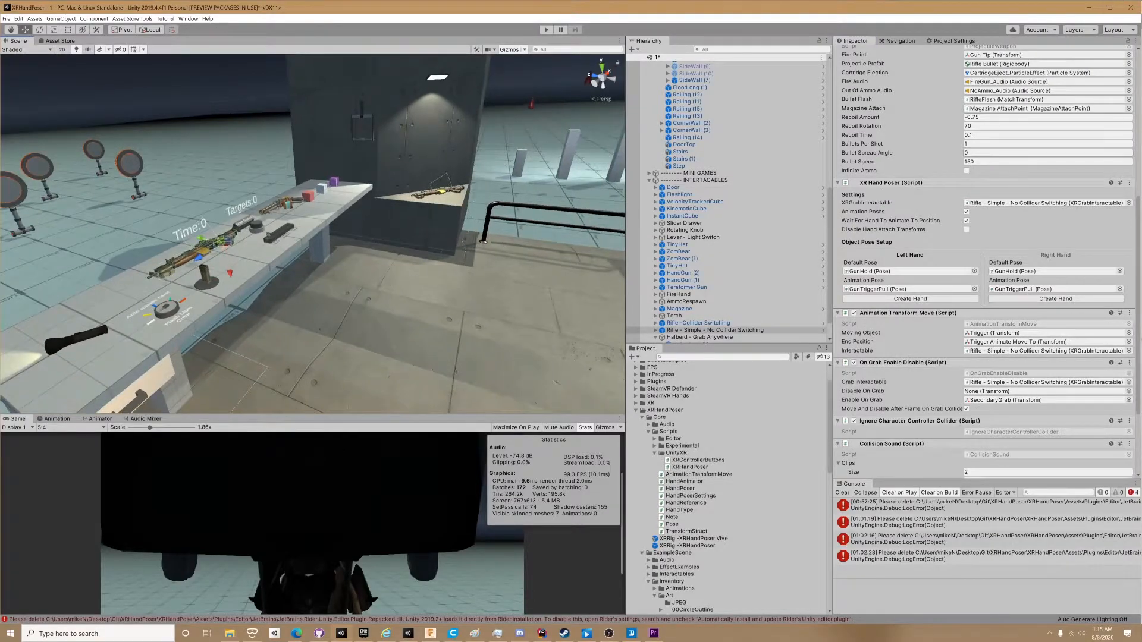
{"action": "scroll", "coordinate": [770, 270], "scroll_direction": "up", "scroll_amount": 10}
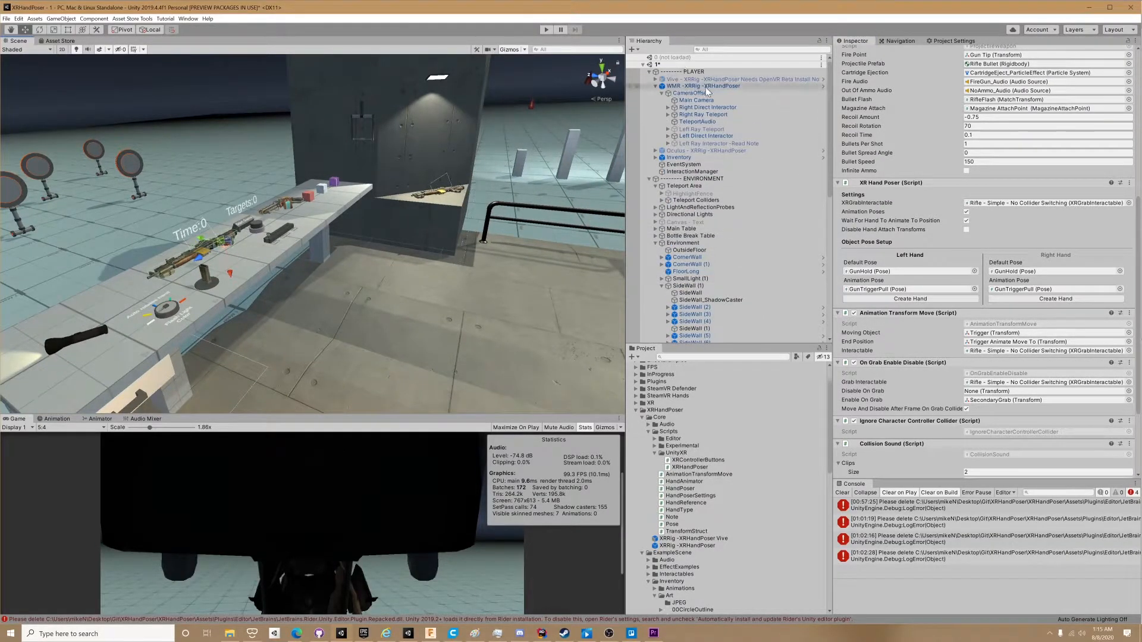
{"action": "left_click", "coordinate": [705, 86]}
{"action": "left_click", "coordinate": [1041, 63]}
{"action": "left_click", "coordinate": [1065, 132]}
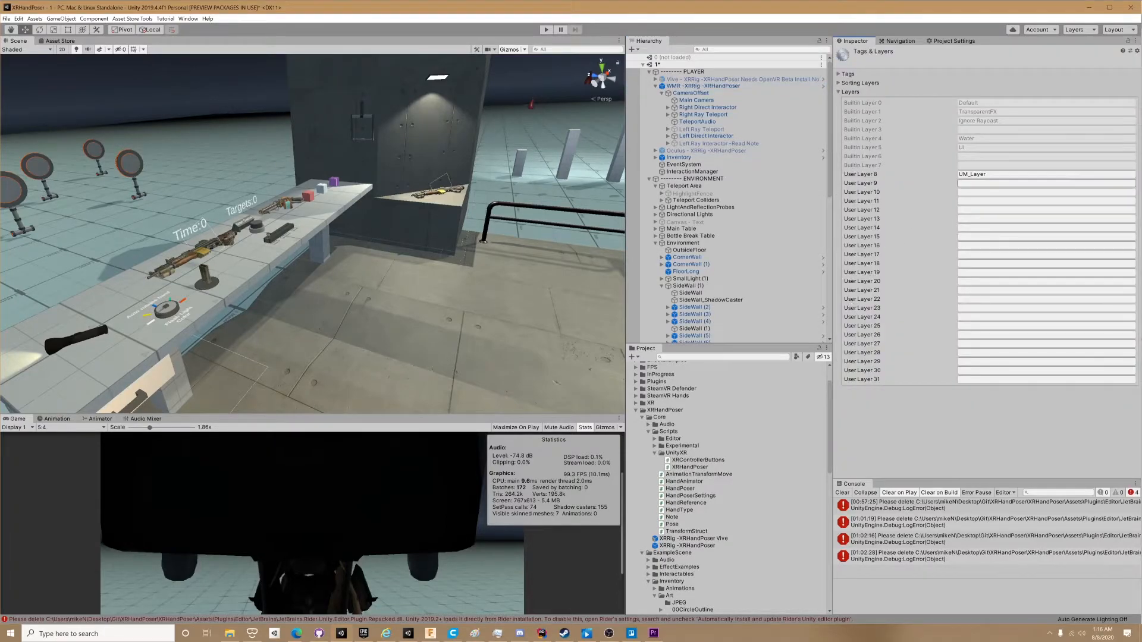
Step: Expand the WMR rig's Right Direct Interactor, examine its components, and view the weapons on the table up close
{"action": "left_click", "coordinate": [668, 108]}
{"action": "left_click", "coordinate": [701, 107]}
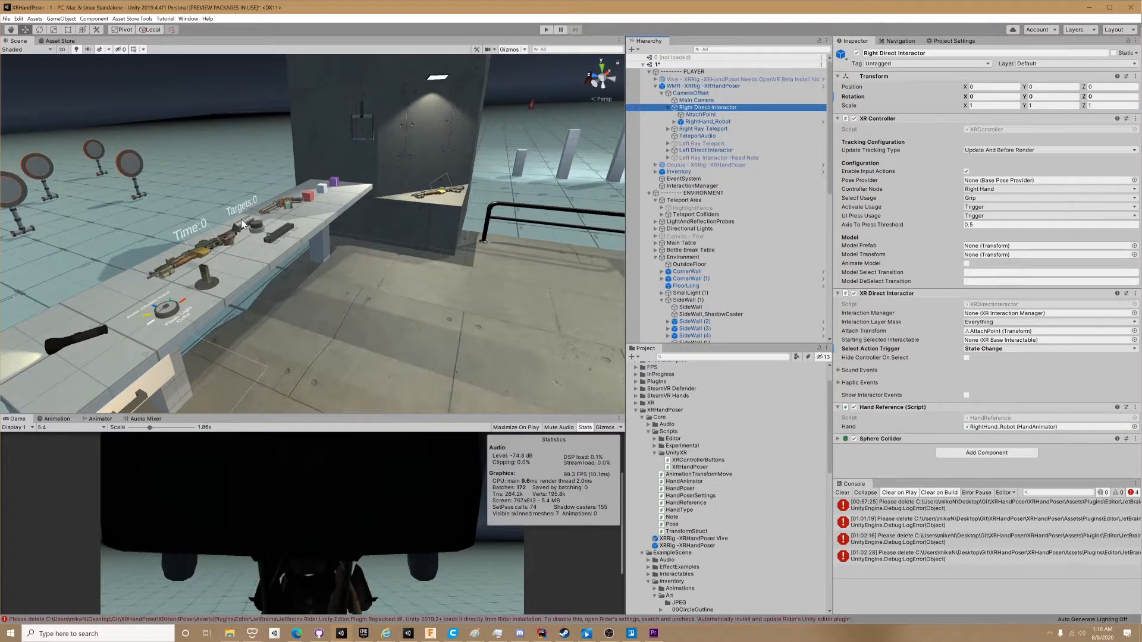
{"action": "scroll", "coordinate": [295, 266], "scroll_direction": "up", "scroll_amount": 5}
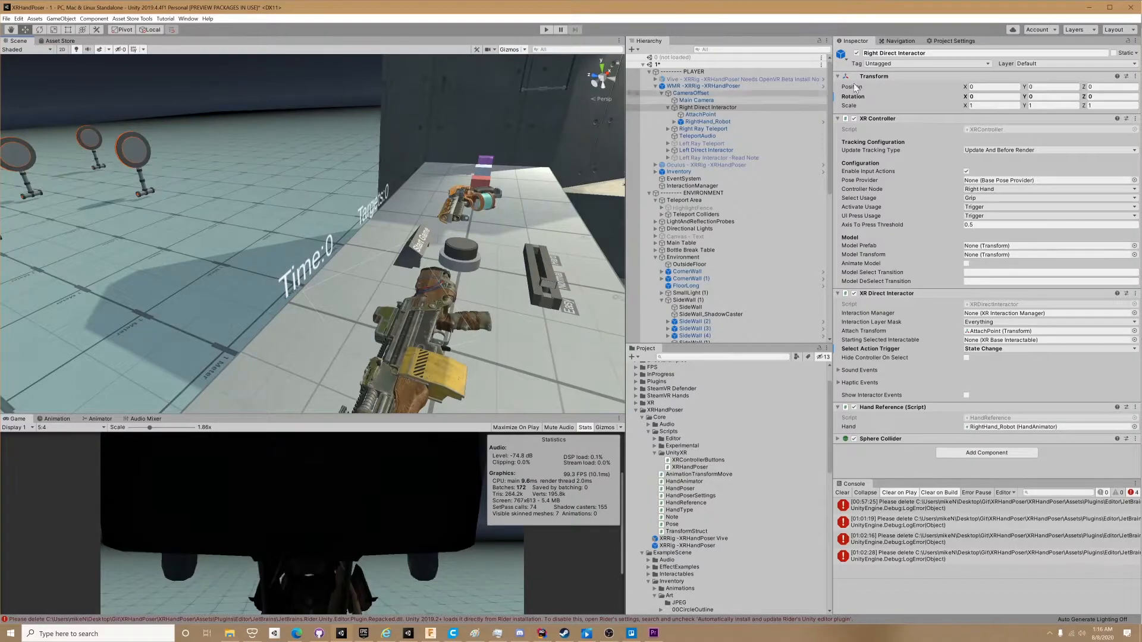
Step: Show the Physics project settings to examine the Layer Collision Matrix
{"action": "left_click", "coordinate": [959, 41]}
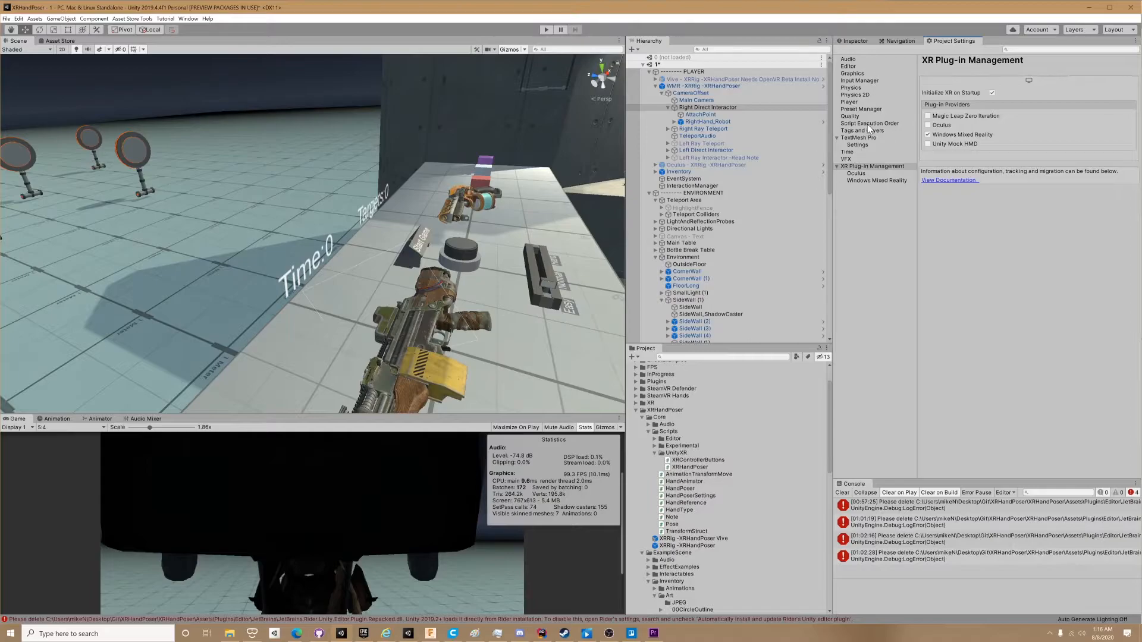
{"action": "left_click", "coordinate": [862, 88]}
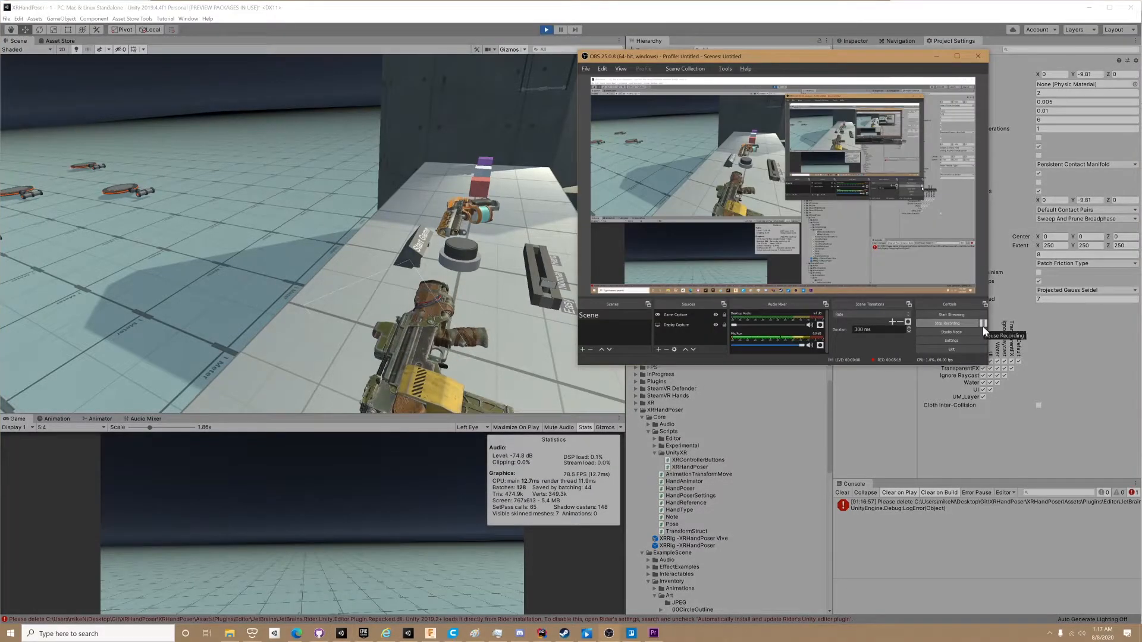
{"action": "left_click", "coordinate": [861, 437]}
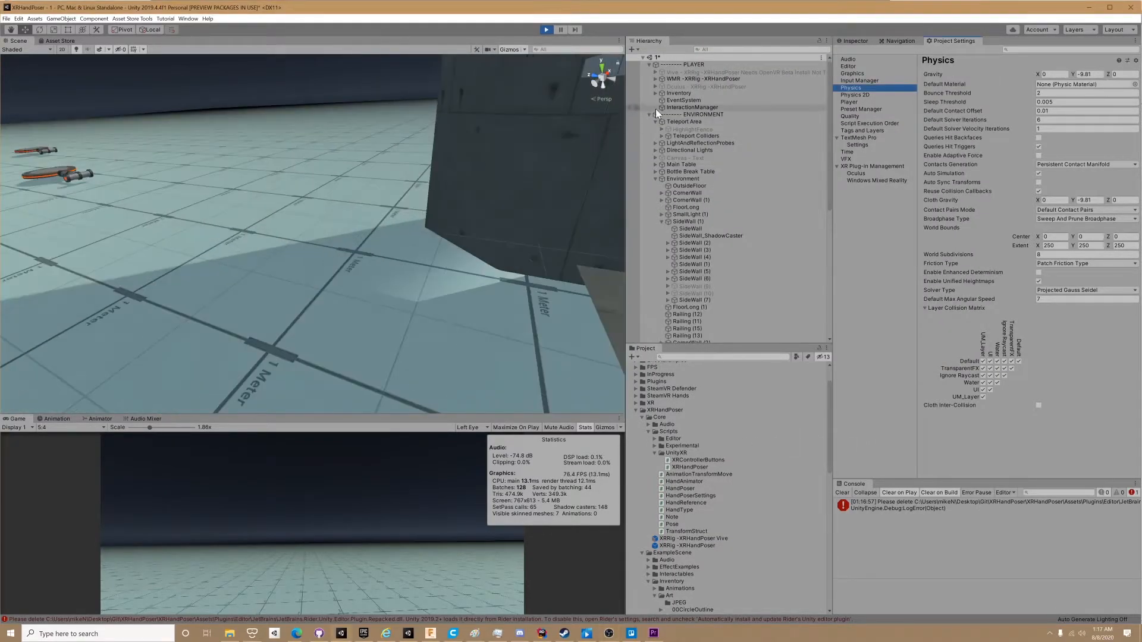
Step: Collapse the Environment group and view the weapon table and railing in the scene during play mode
{"action": "left_click", "coordinate": [654, 179]}
{"action": "left_click", "coordinate": [681, 86]}
{"action": "right_click_drag", "start_coordinate": [587, 125], "coordinate": [366, 263]}
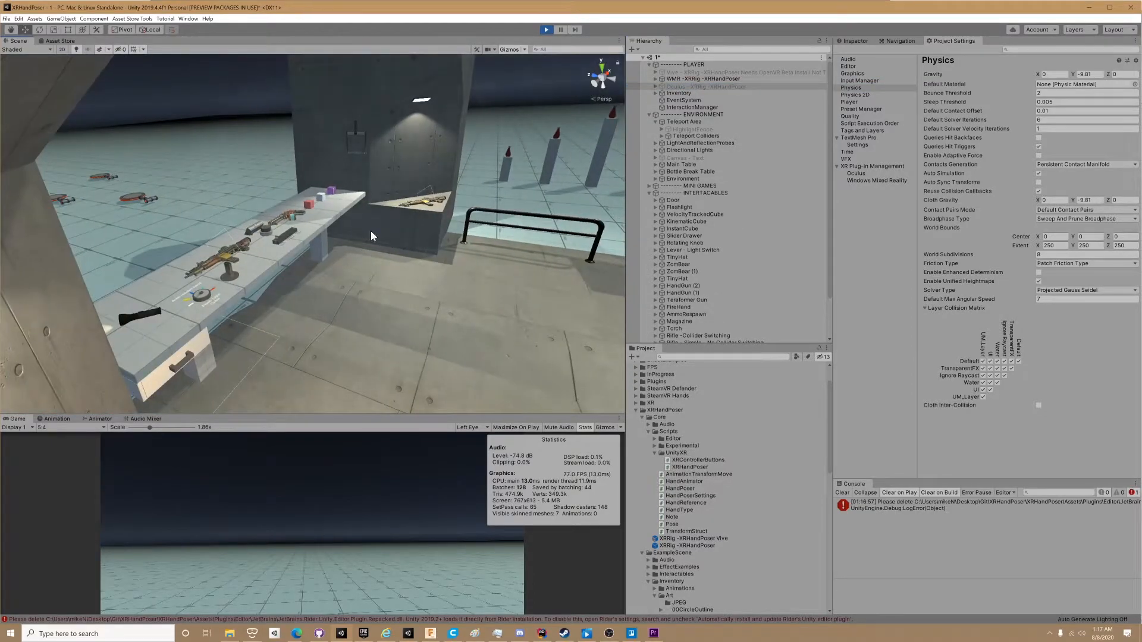
{"action": "scroll", "coordinate": [375, 261], "scroll_direction": "up", "scroll_amount": 3}
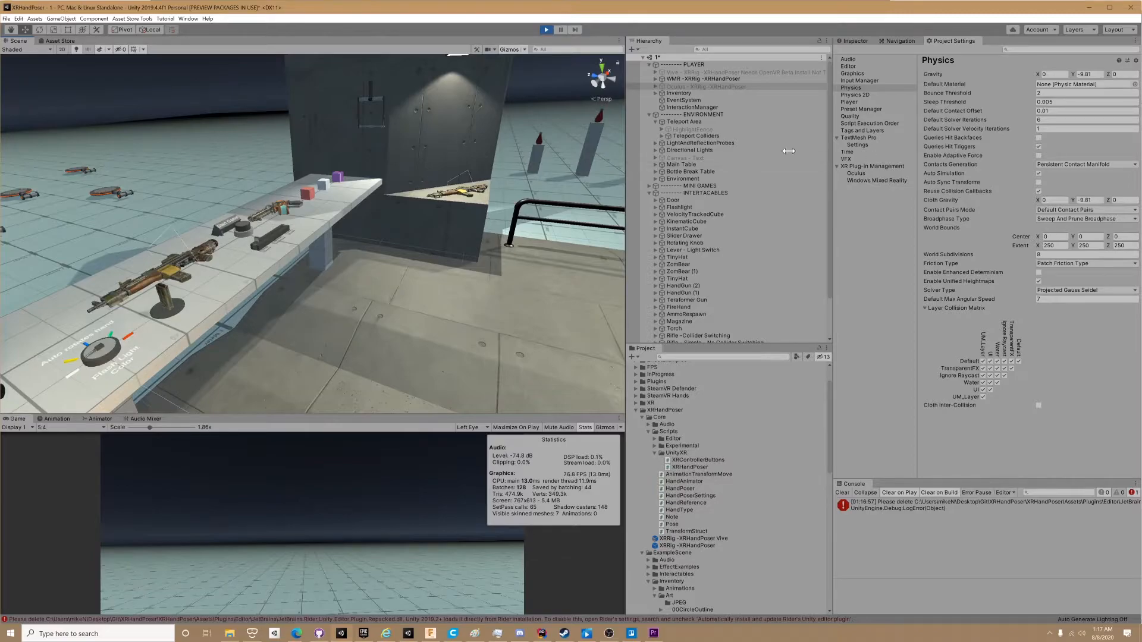
Step: Open the XR Interaction Debugger during play mode and show its input devices
{"action": "left_click", "coordinate": [132, 18]}
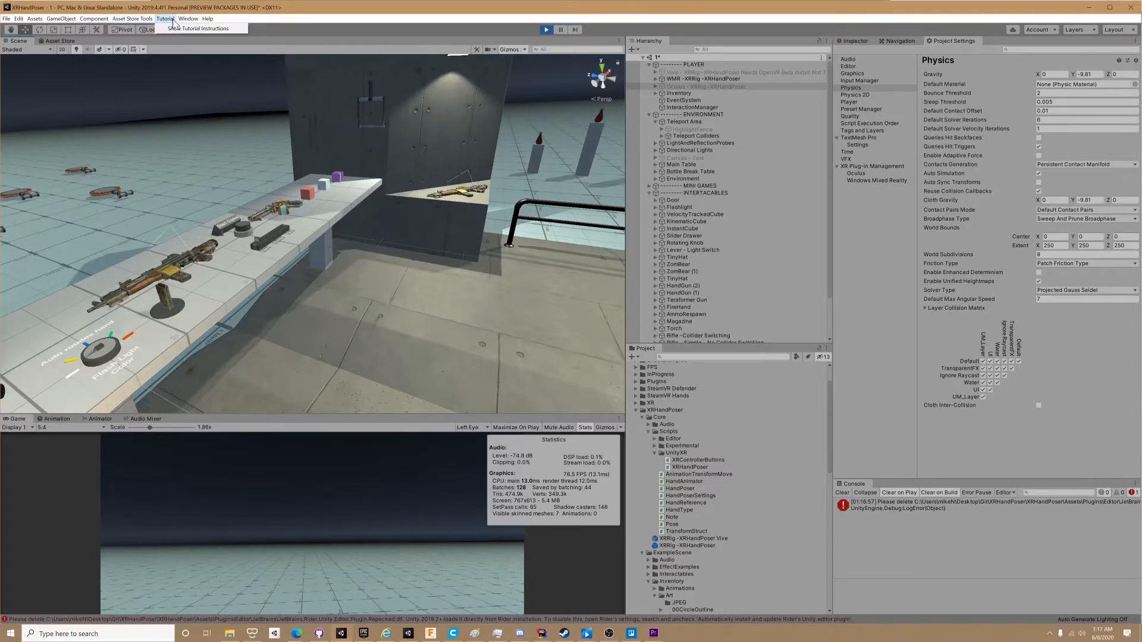
{"action": "mouse_move", "coordinate": [194, 21]}
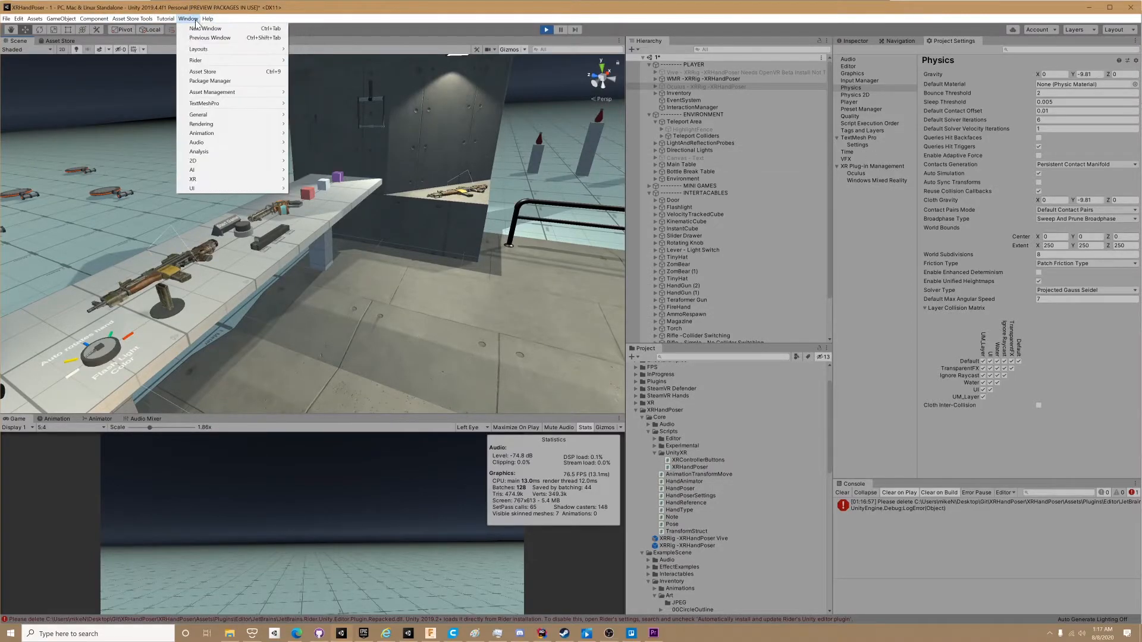
{"action": "mouse_move", "coordinate": [234, 152]}
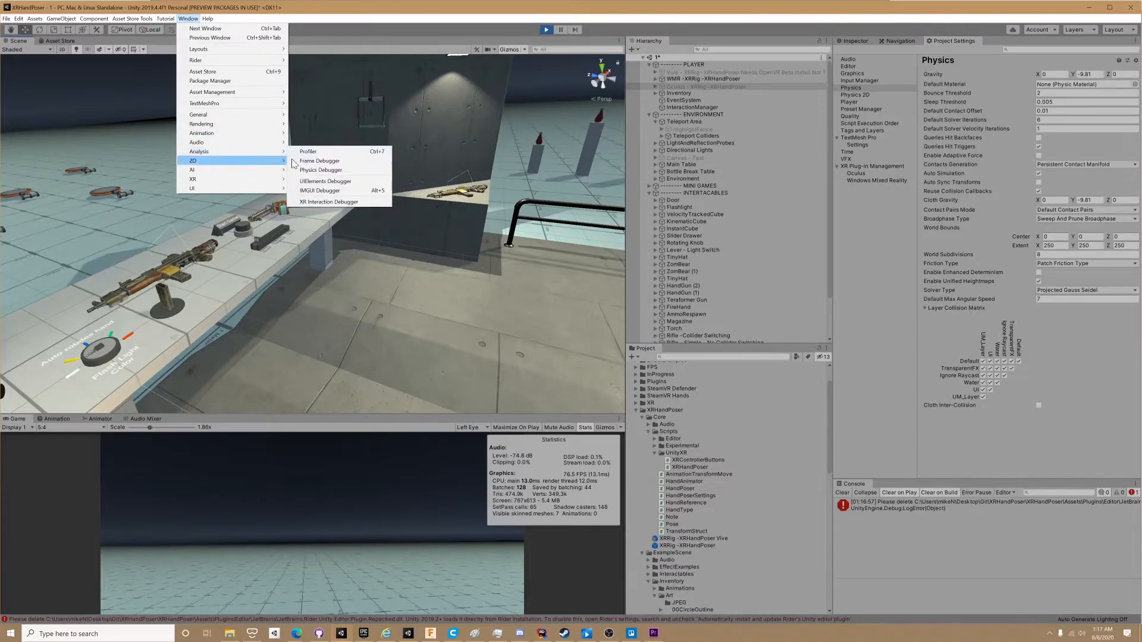
{"action": "left_click", "coordinate": [316, 202]}
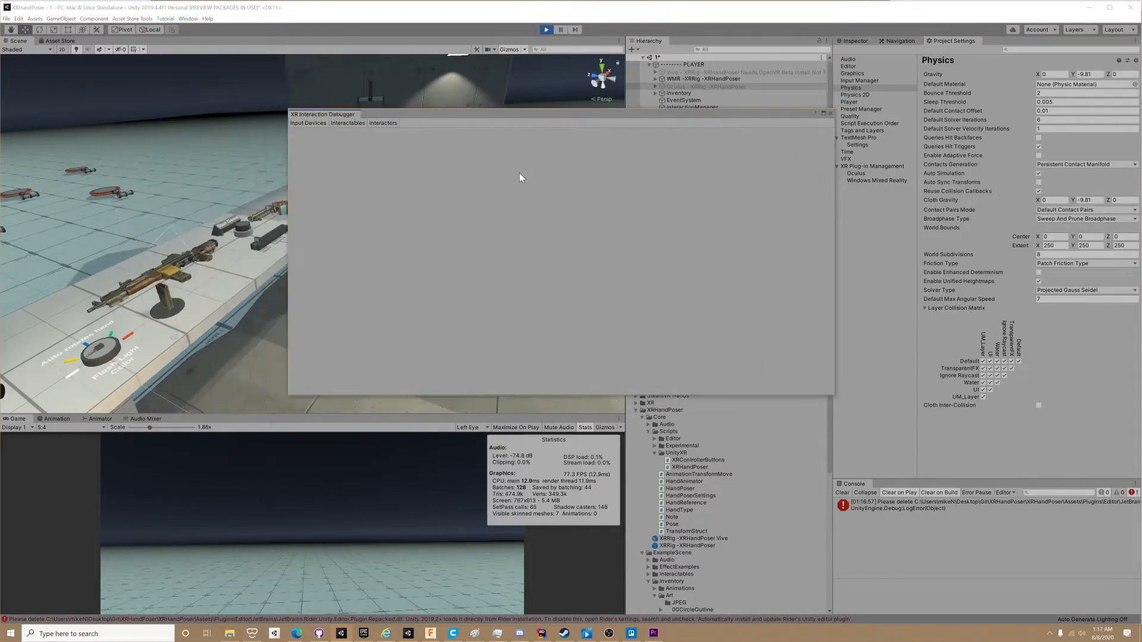
{"action": "left_click", "coordinate": [308, 124]}
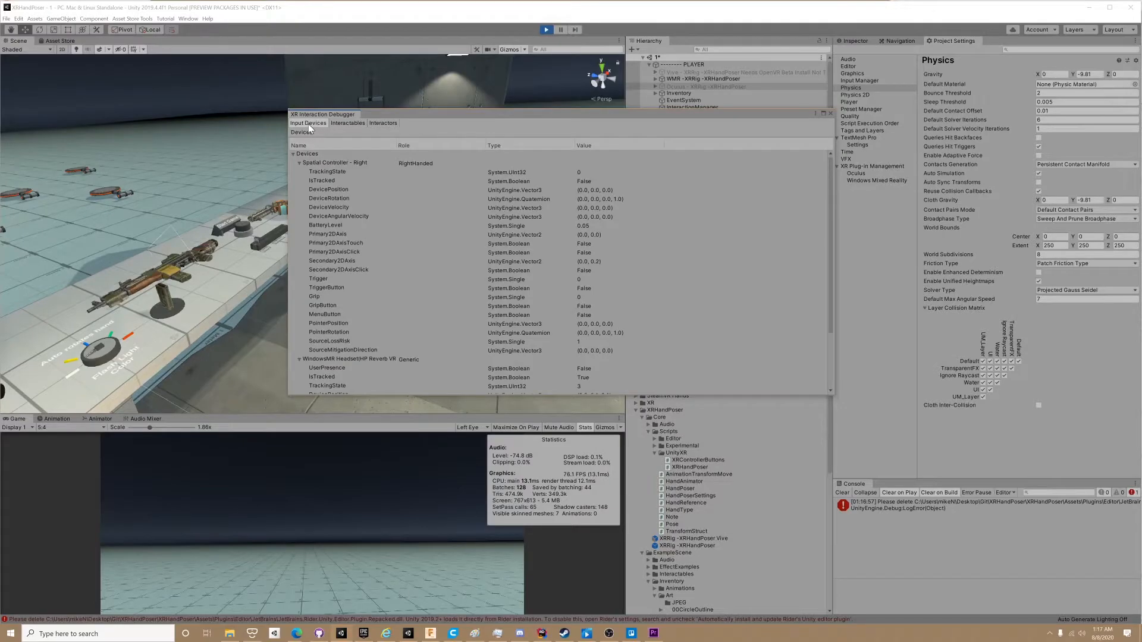
Step: Examine the input values of the right spatial controller and the Windows MR headset, and close the debugger
{"action": "left_click", "coordinate": [332, 162]}
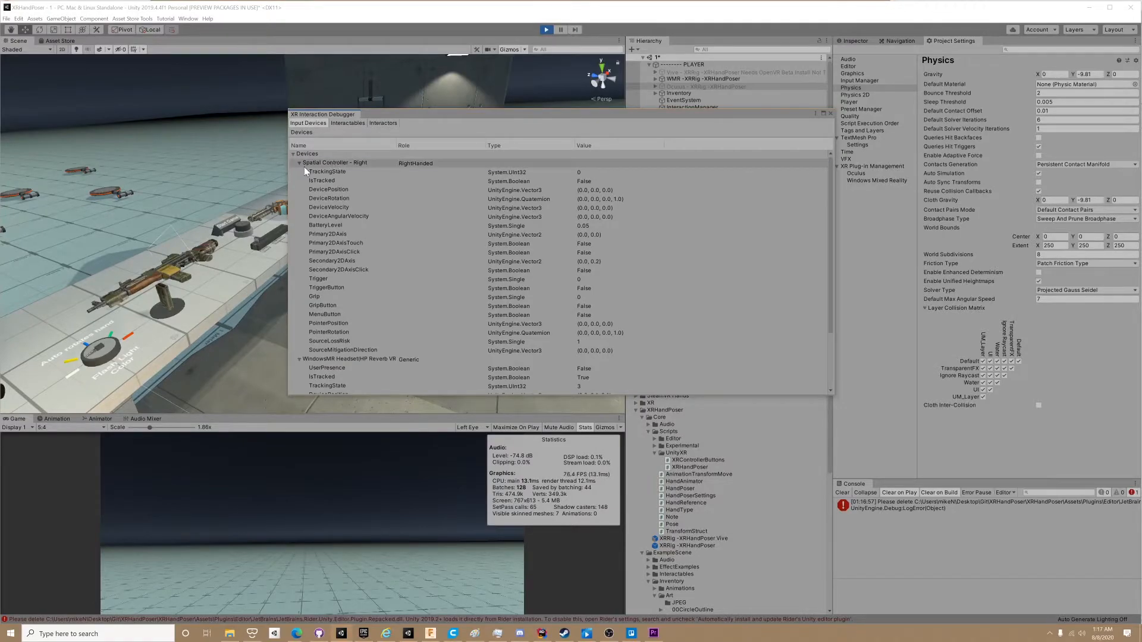
{"action": "scroll", "coordinate": [368, 303], "scroll_direction": "down", "scroll_amount": 3}
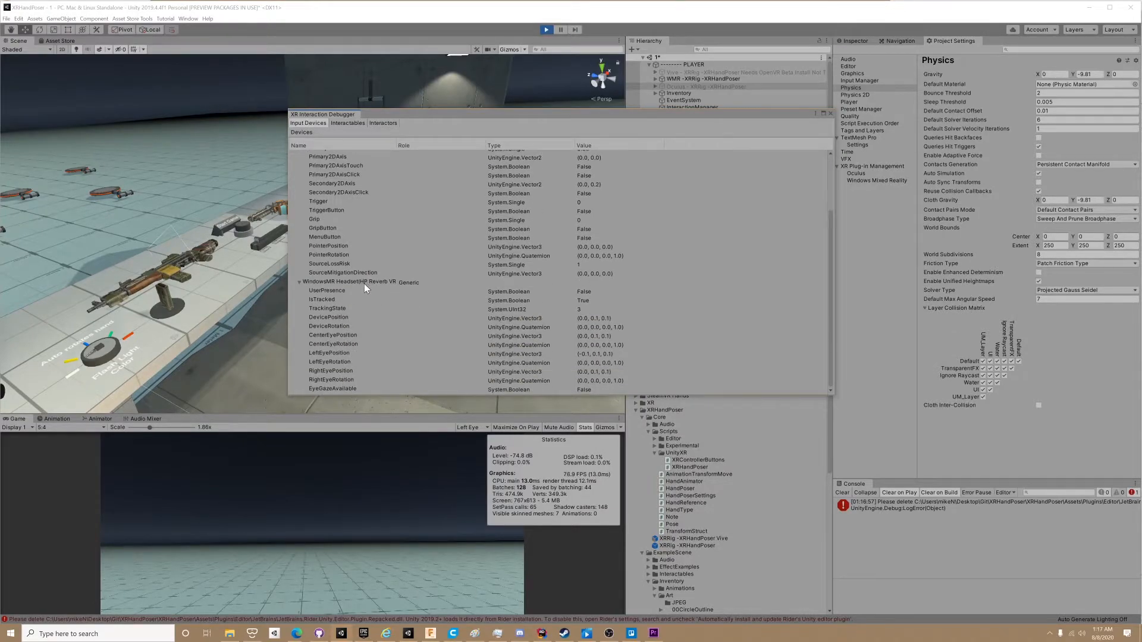
{"action": "scroll", "coordinate": [393, 268], "scroll_direction": "up", "scroll_amount": 3}
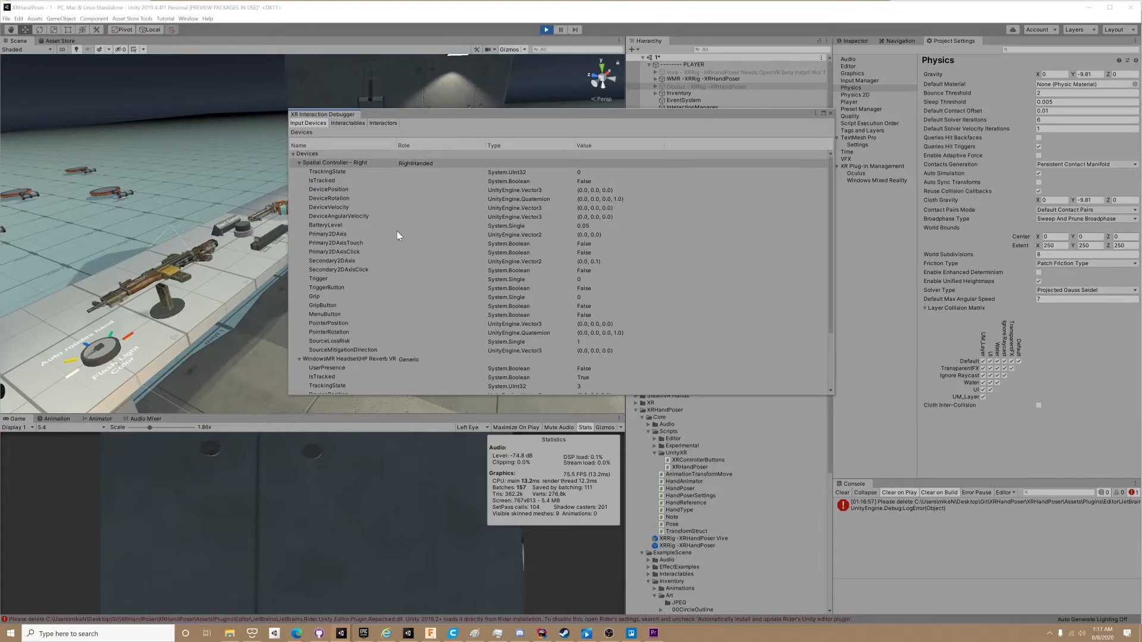
{"action": "scroll", "coordinate": [419, 284], "scroll_direction": "down", "scroll_amount": 3}
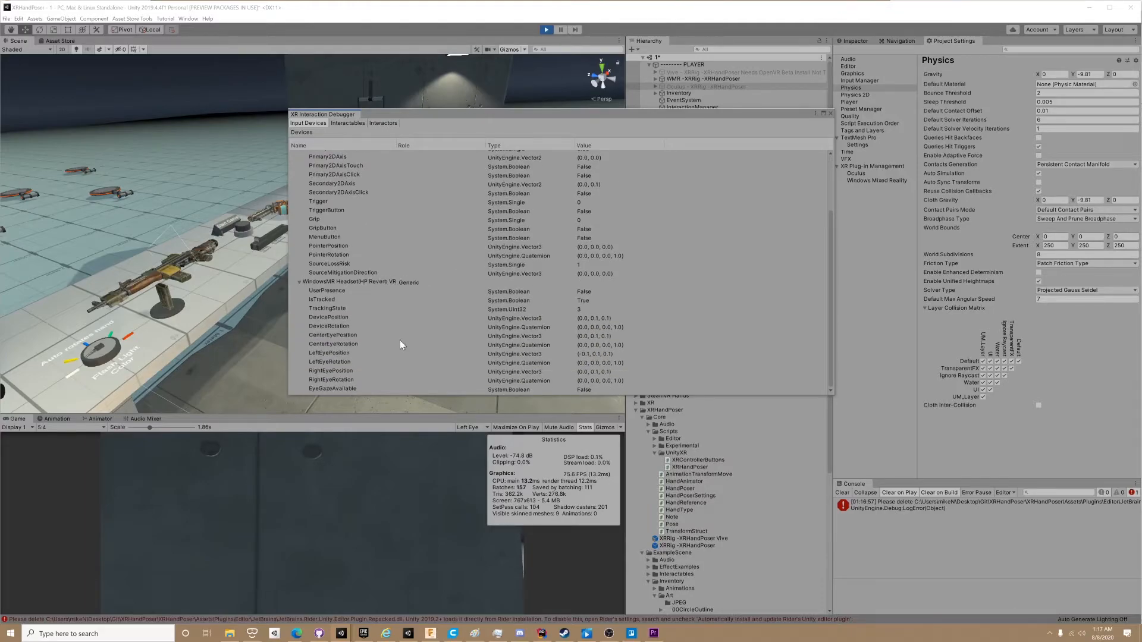
{"action": "left_click", "coordinate": [831, 113]}
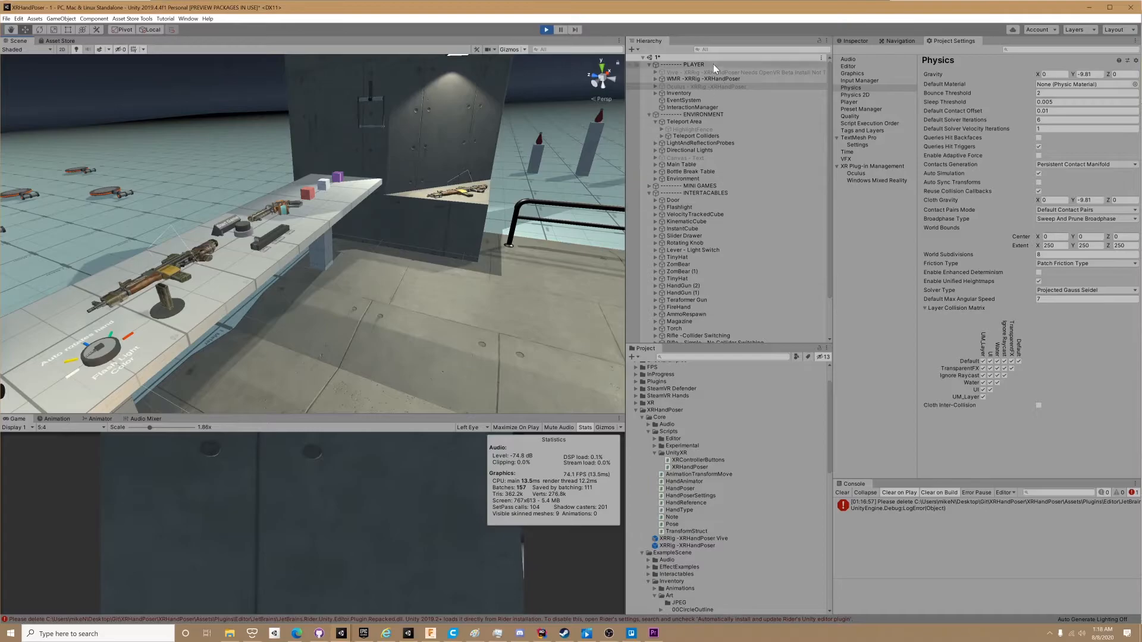
Step: Inspect the WMR rig's components, checking the Teleport Ray Enabler's activation button options and the Snap Turn Provider's turn input source options
{"action": "left_click", "coordinate": [675, 80]}
{"action": "left_click", "coordinate": [655, 79]}
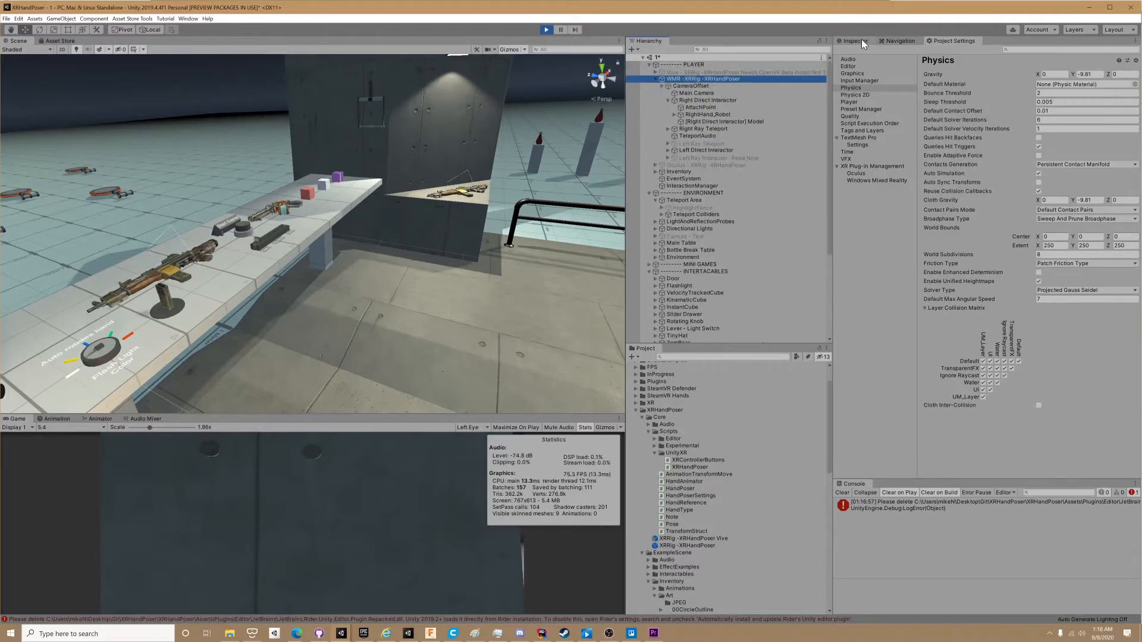
{"action": "left_click", "coordinate": [856, 41]}
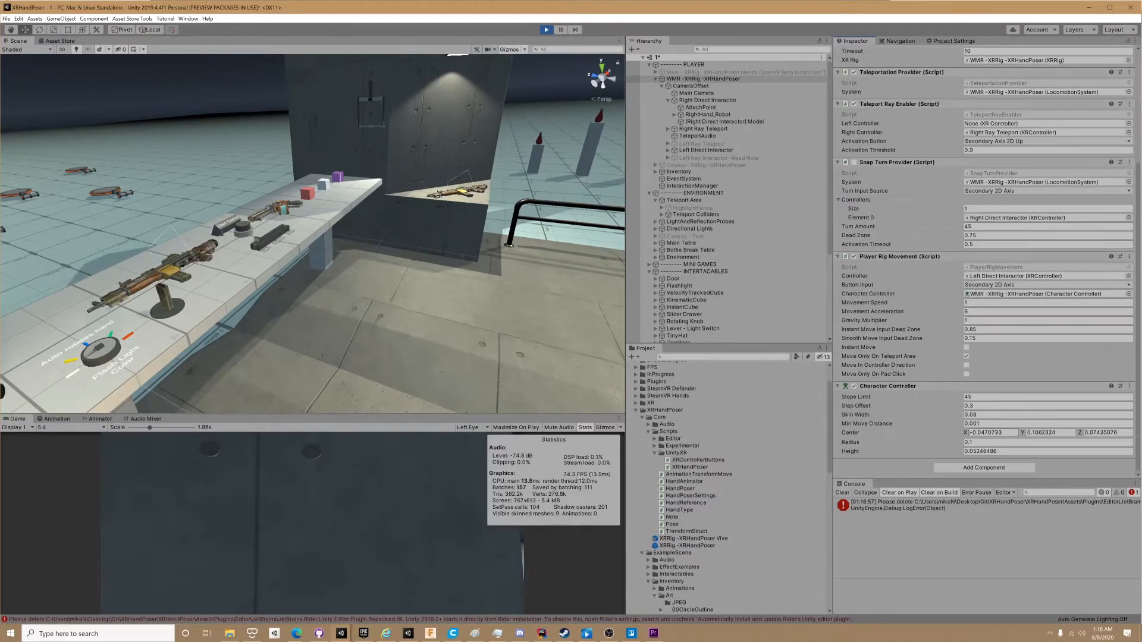
{"action": "left_click", "coordinate": [1013, 296]}
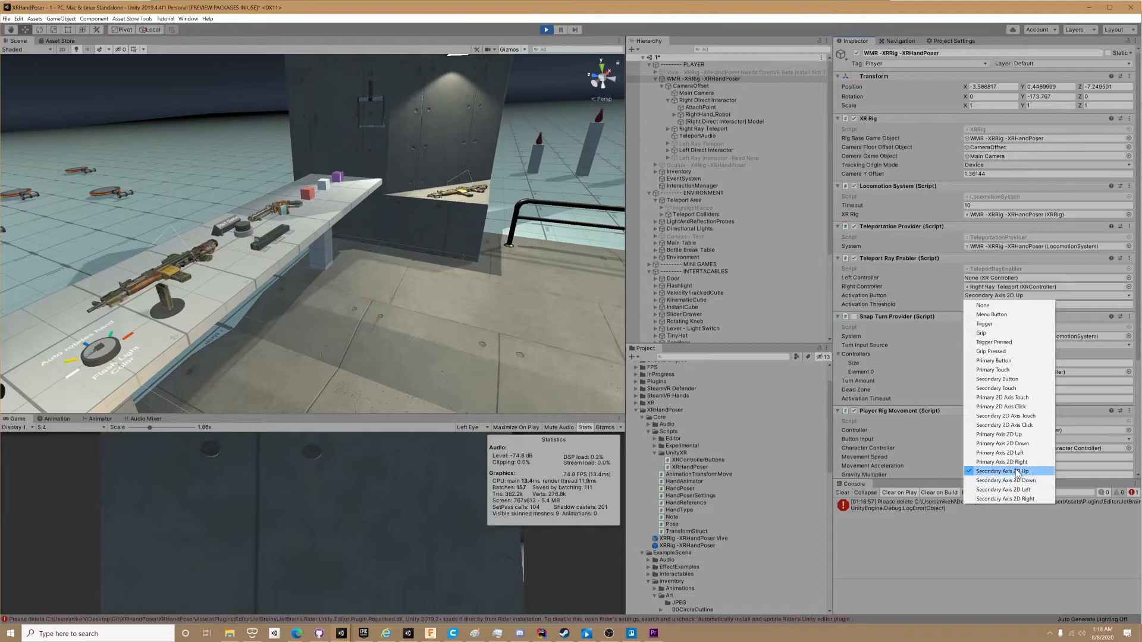
{"action": "left_click", "coordinate": [933, 297]}
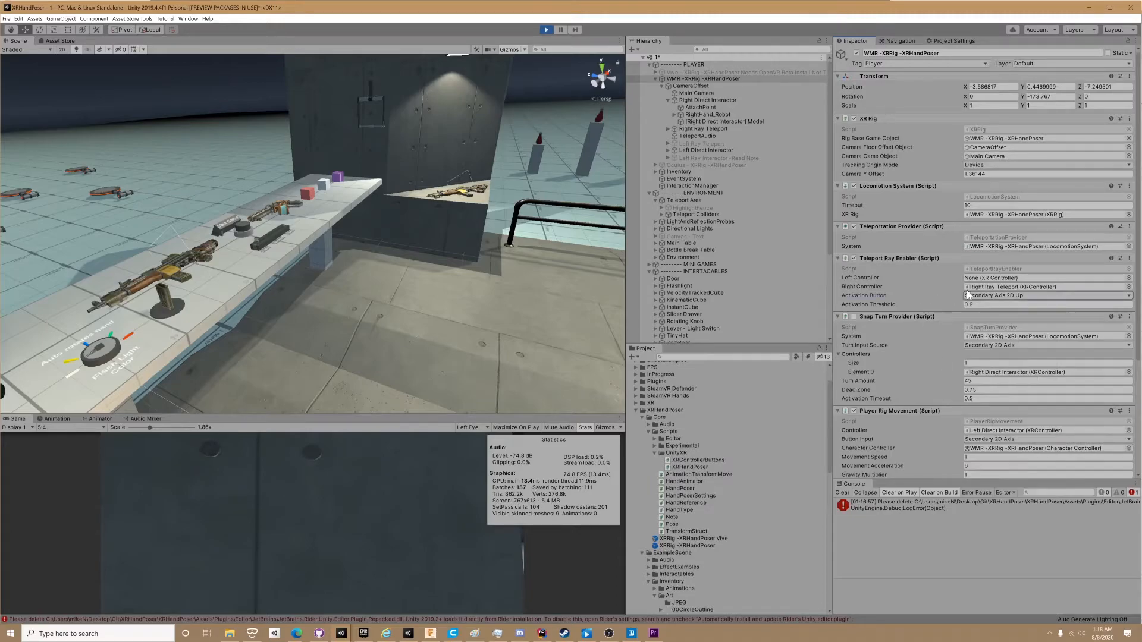
{"action": "left_click", "coordinate": [997, 345]}
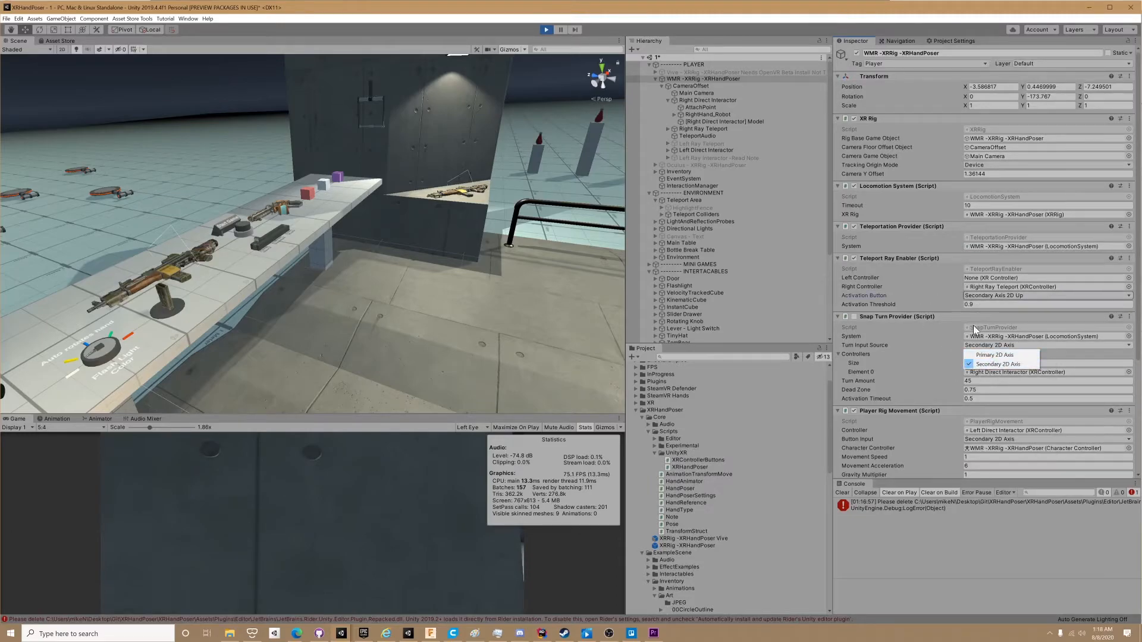
{"action": "left_click", "coordinate": [994, 295]}
{"action": "left_click", "coordinate": [994, 296]}
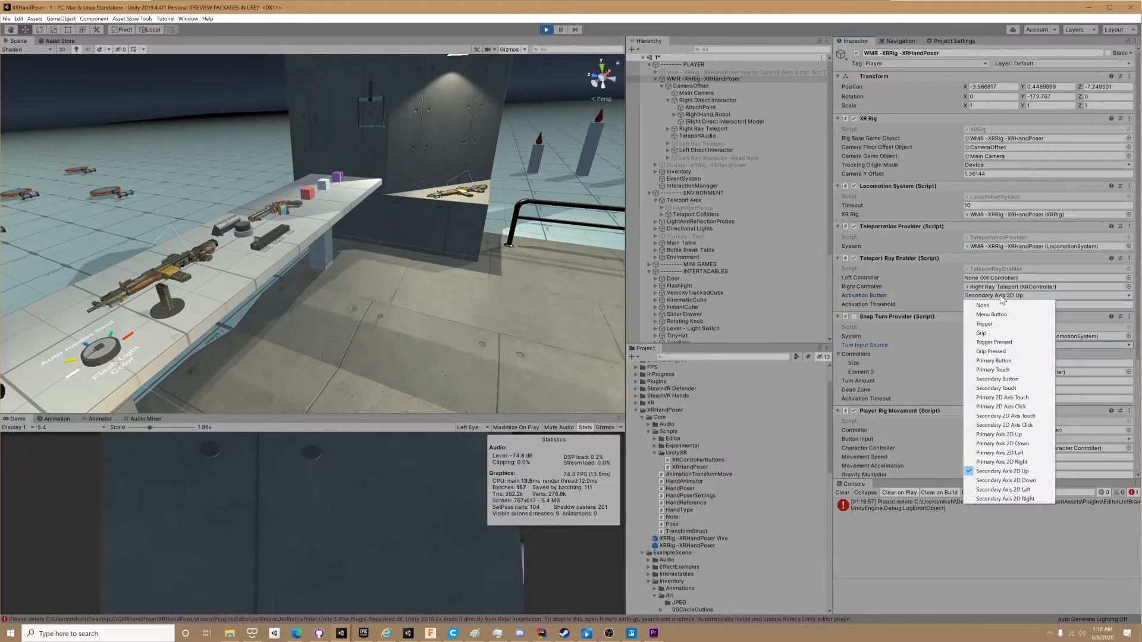
{"action": "left_click", "coordinate": [984, 297]}
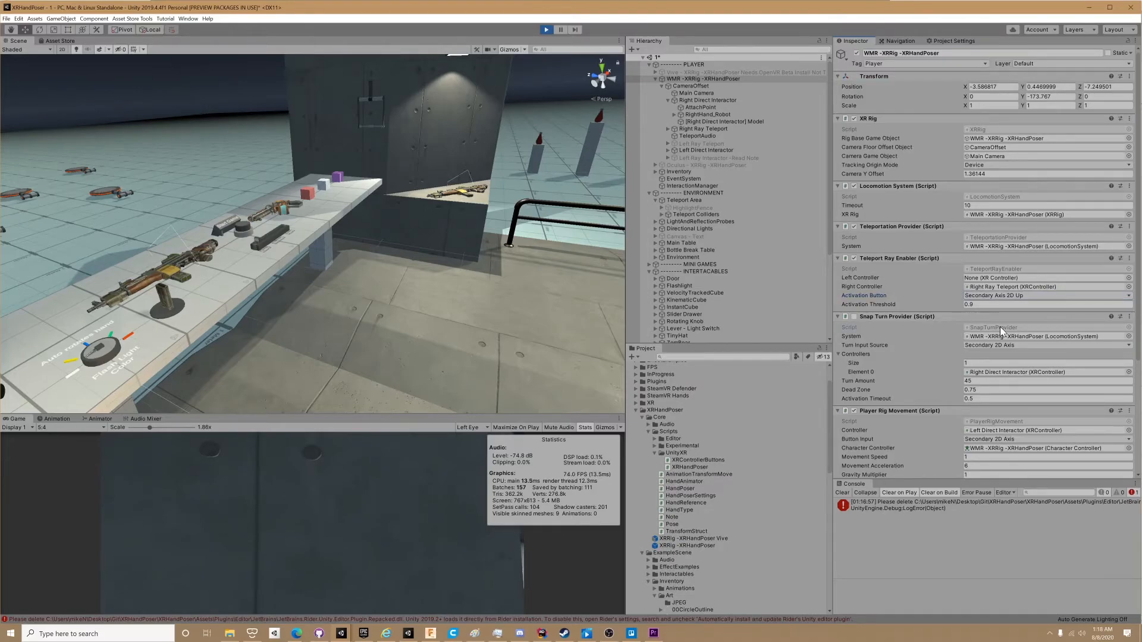
Step: Open the SnapTurnProvider script in the code editor, look through its turn code, and return to Unity
{"action": "double_click", "coordinate": [1001, 327]}
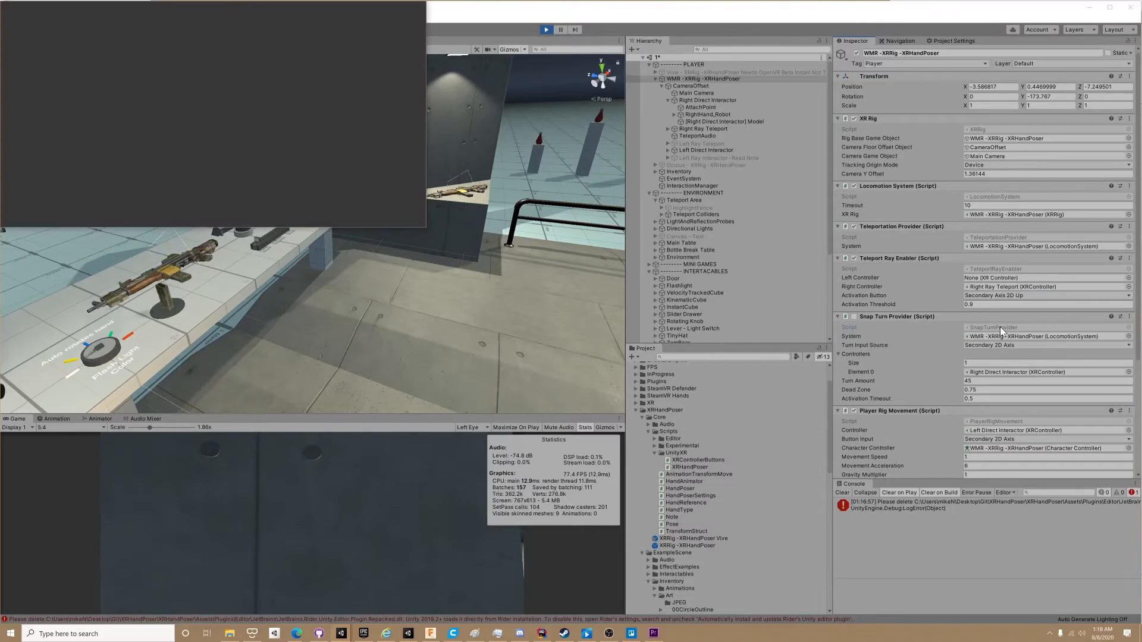
{"action": "left_click_drag", "start_coordinate": [426, 227], "coordinate": [688, 611]}
{"action": "scroll", "coordinate": [411, 310], "scroll_direction": "down", "scroll_amount": 15}
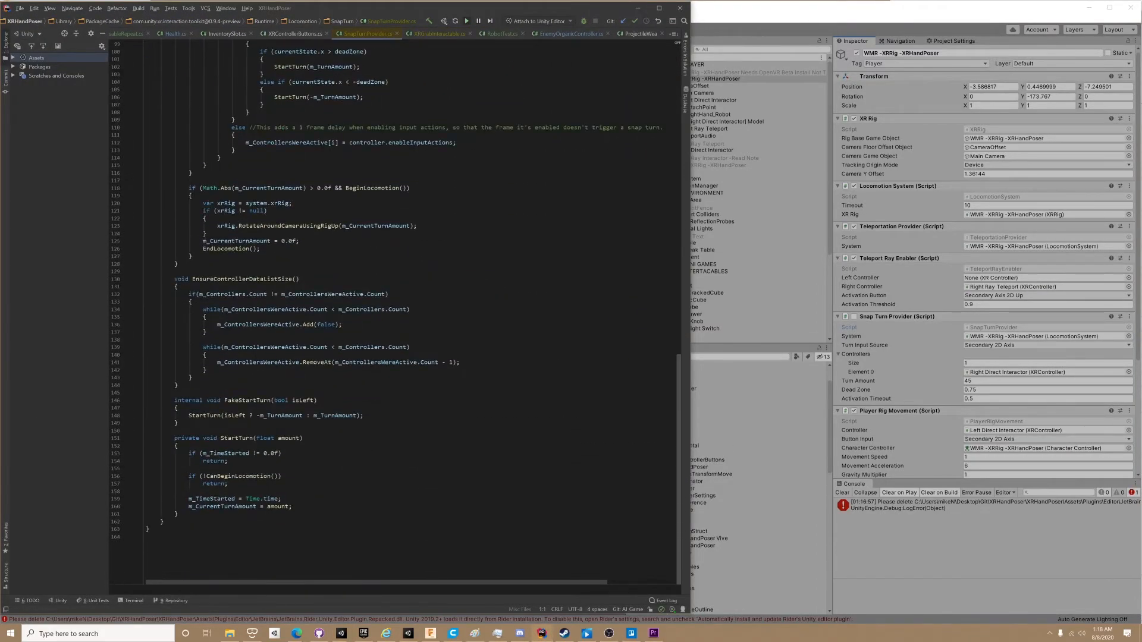
{"action": "left_click", "coordinate": [974, 575]}
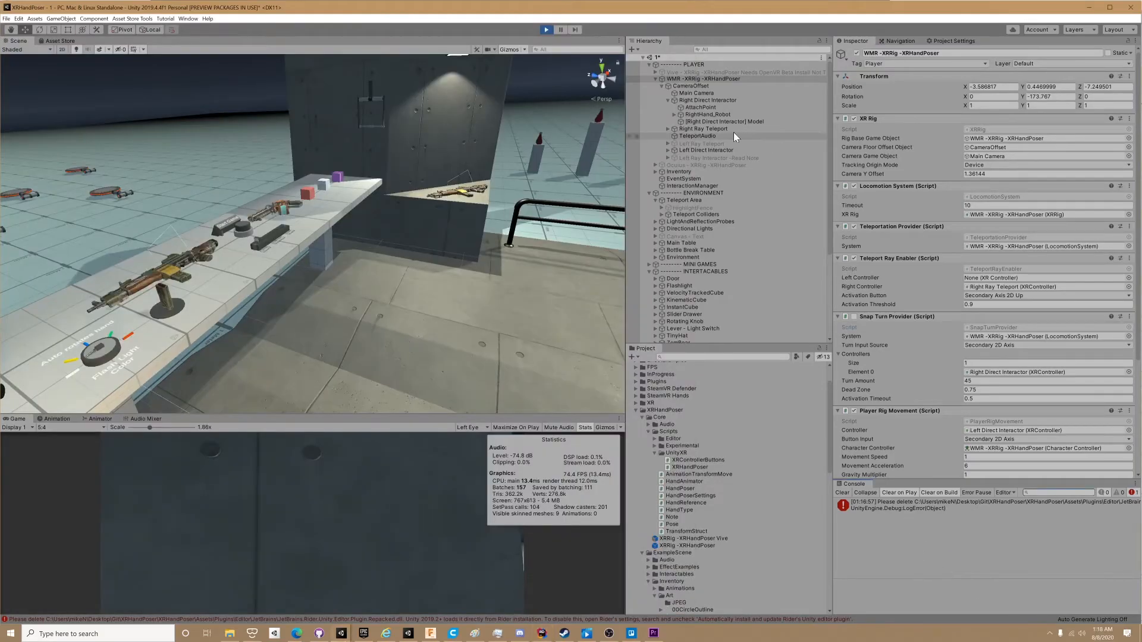
Step: Check the Select Usage options on the Right Direct Interactor and view the RightHand_Robot's controller button events
{"action": "left_click", "coordinate": [708, 100]}
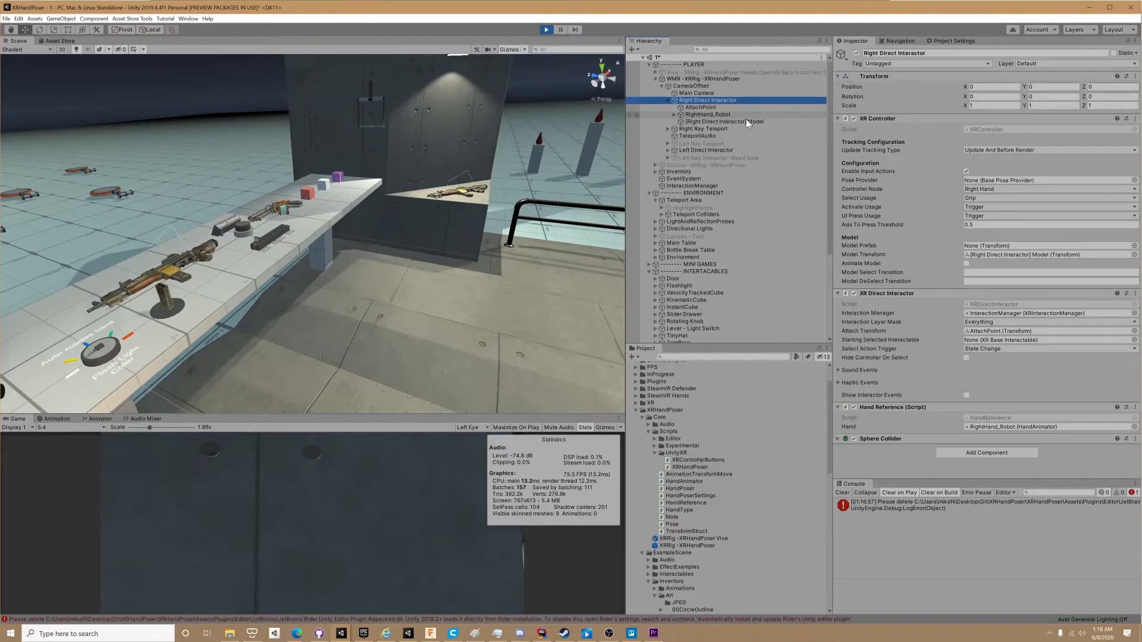
{"action": "left_click", "coordinate": [1001, 198]}
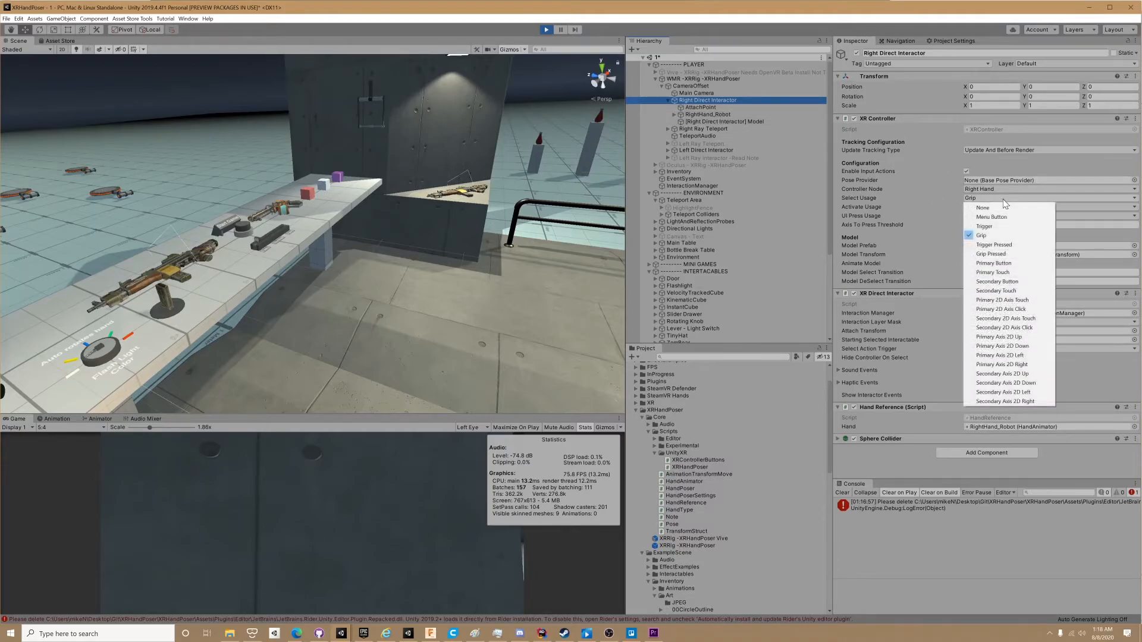
{"action": "left_click", "coordinate": [712, 116]}
{"action": "left_click", "coordinate": [712, 116]}
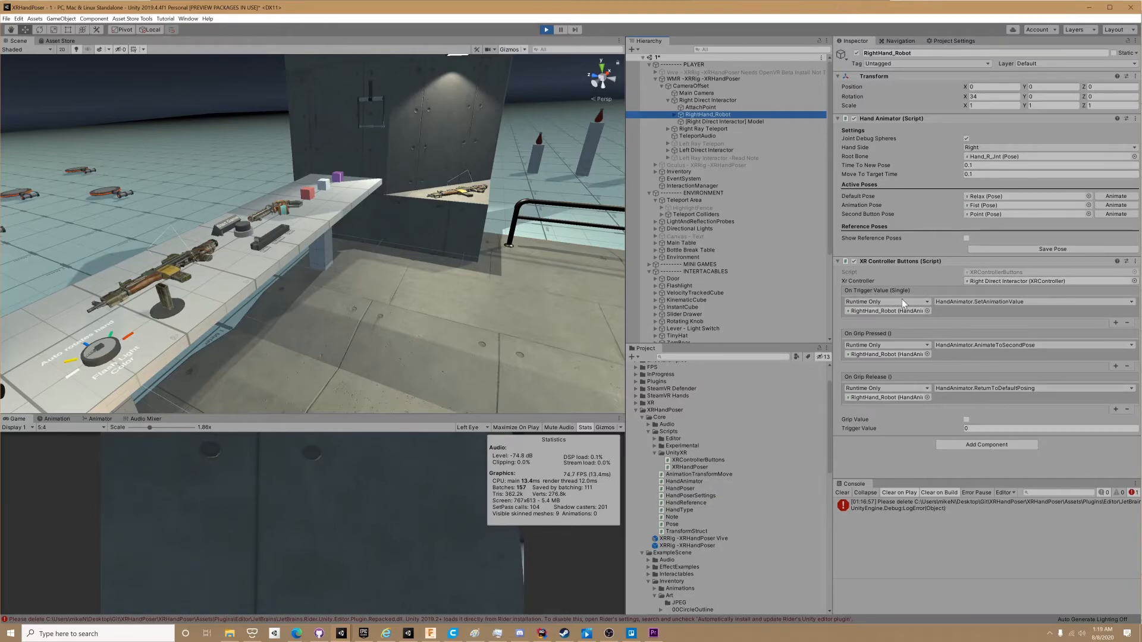
Step: Collapse the WMR rig's CameraOffset hierarchy and review the rig's teleport ray, snap turn, player movement and character controller settings
{"action": "left_click", "coordinate": [667, 100]}
{"action": "left_click", "coordinate": [660, 86]}
{"action": "left_click", "coordinate": [687, 79]}
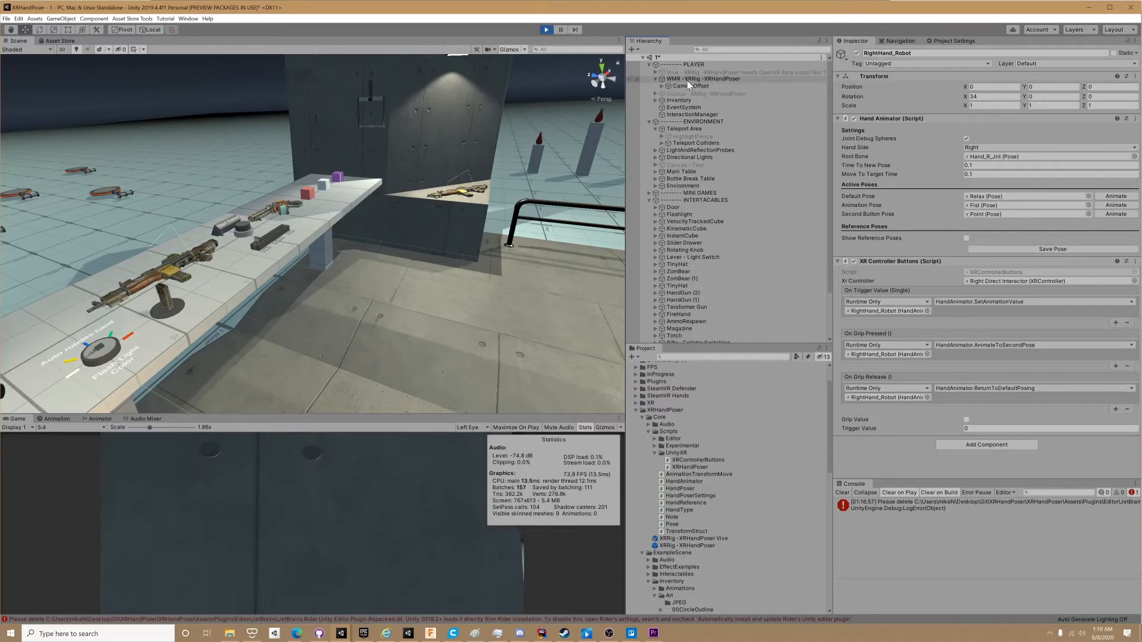
{"action": "scroll", "coordinate": [958, 322], "scroll_direction": "down", "scroll_amount": 5}
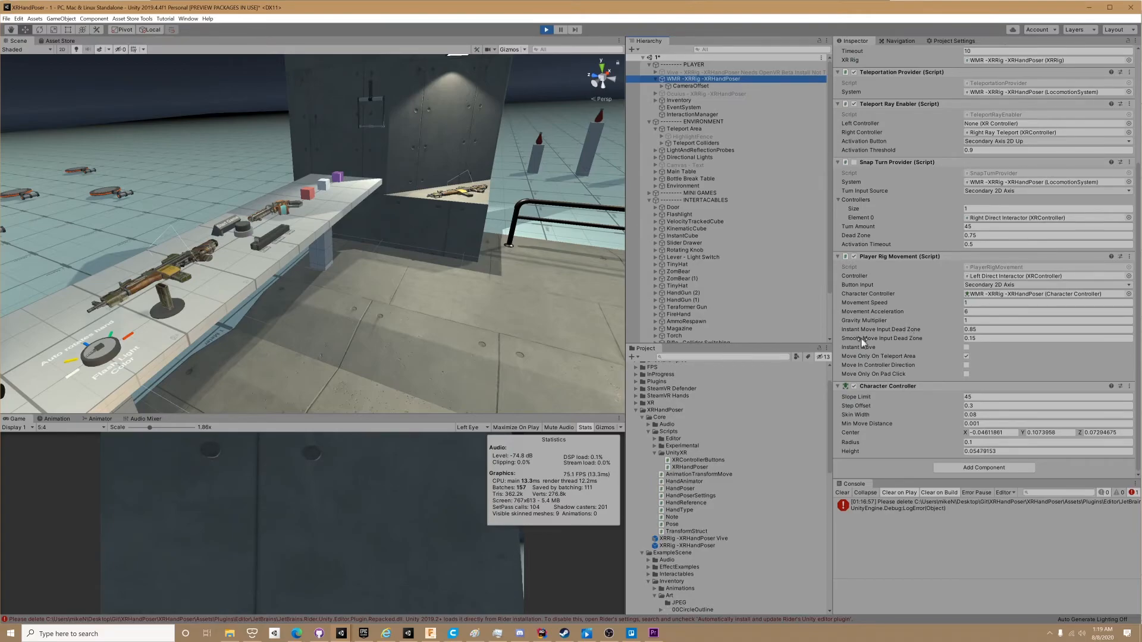
{"action": "scroll", "coordinate": [969, 350], "scroll_direction": "up", "scroll_amount": 5}
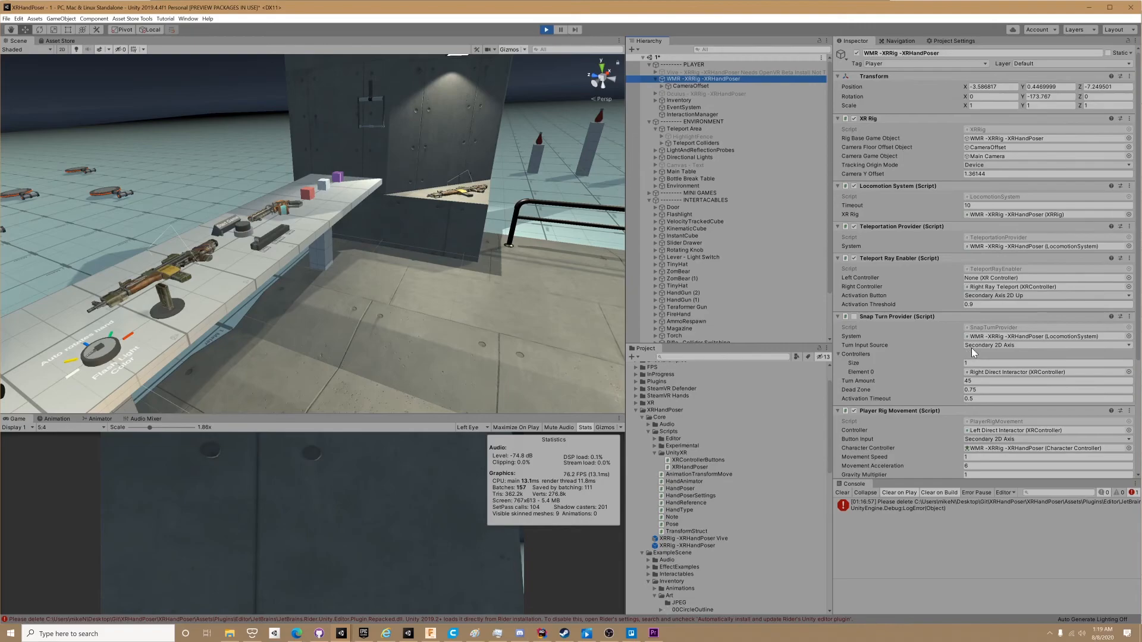
{"action": "scroll", "coordinate": [891, 415], "scroll_direction": "down", "scroll_amount": 5}
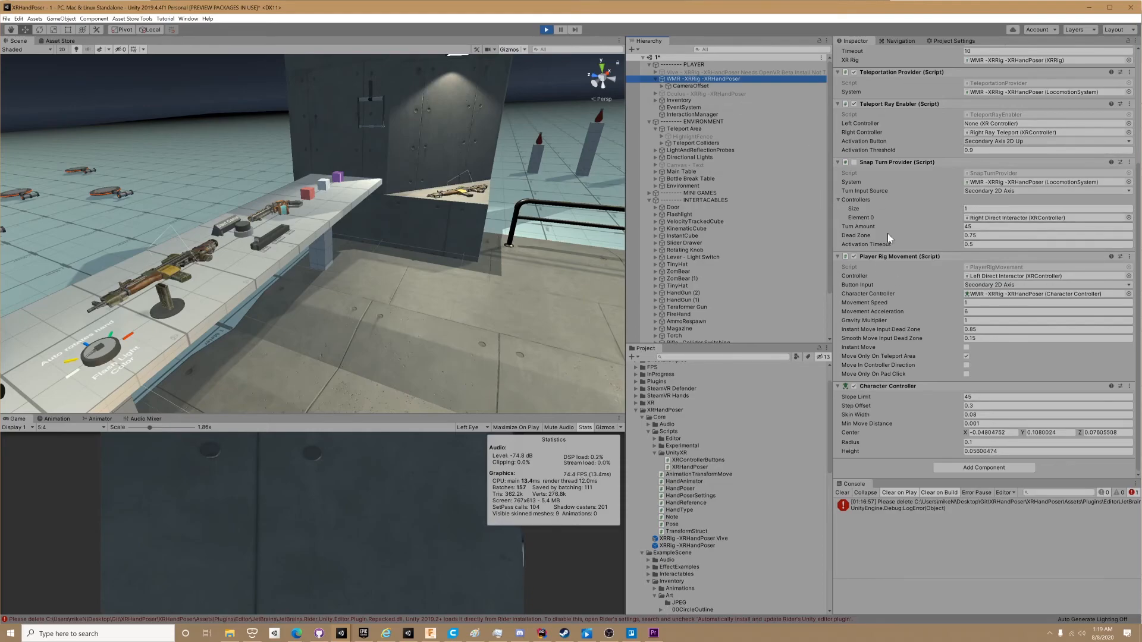
{"action": "scroll", "coordinate": [919, 246], "scroll_direction": "up", "scroll_amount": 3}
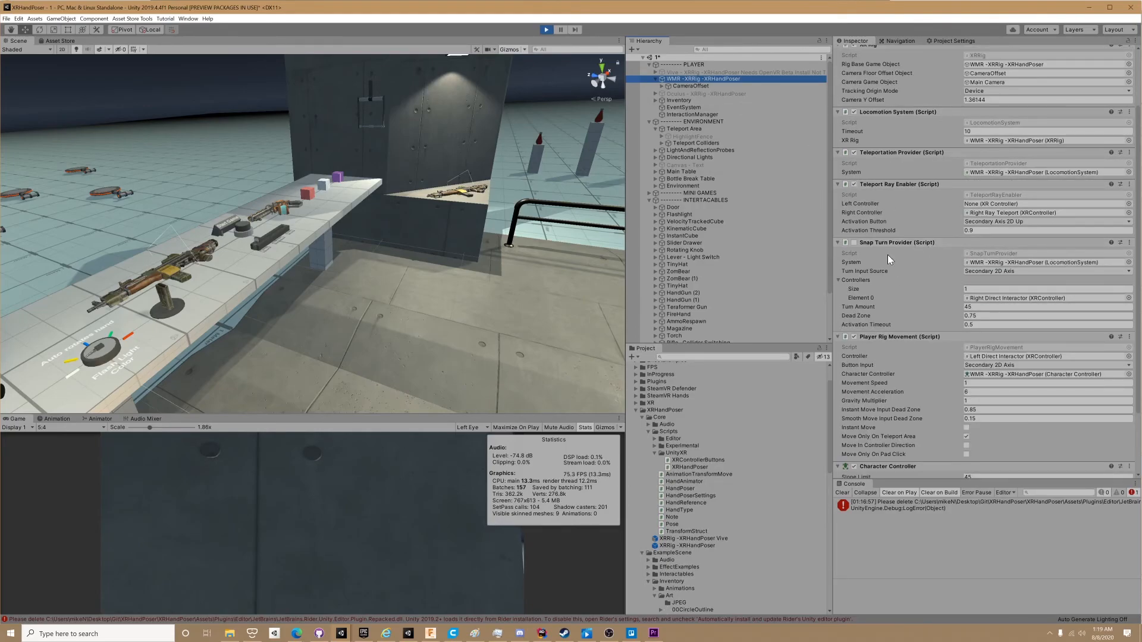
{"action": "scroll", "coordinate": [887, 255], "scroll_direction": "up", "scroll_amount": 3}
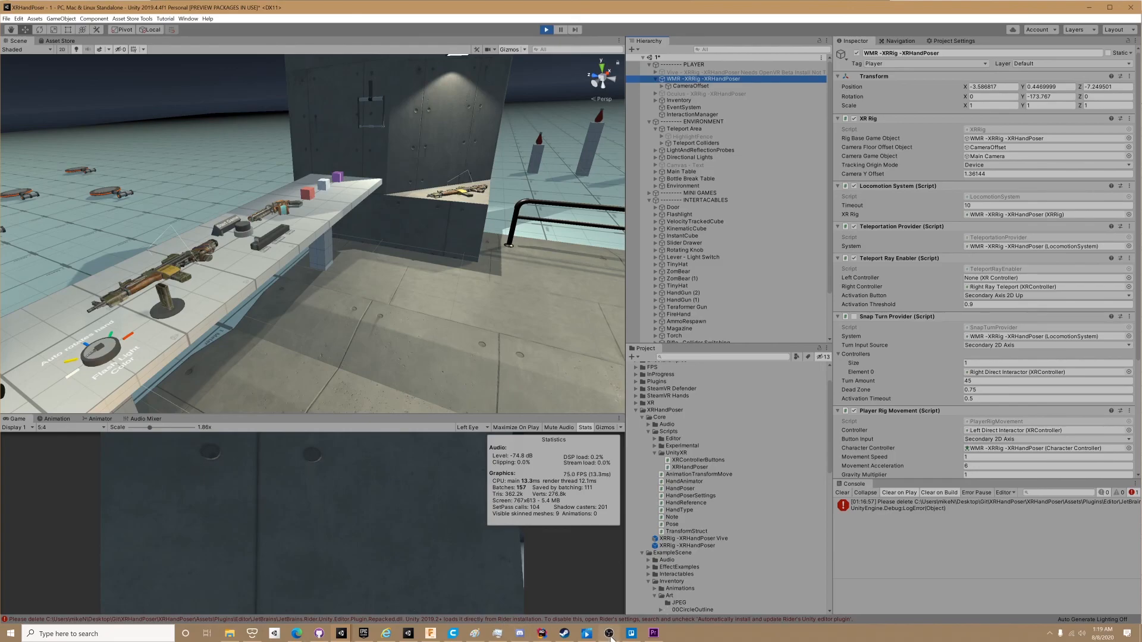
{"action": "mouse_move", "coordinate": [611, 638]}
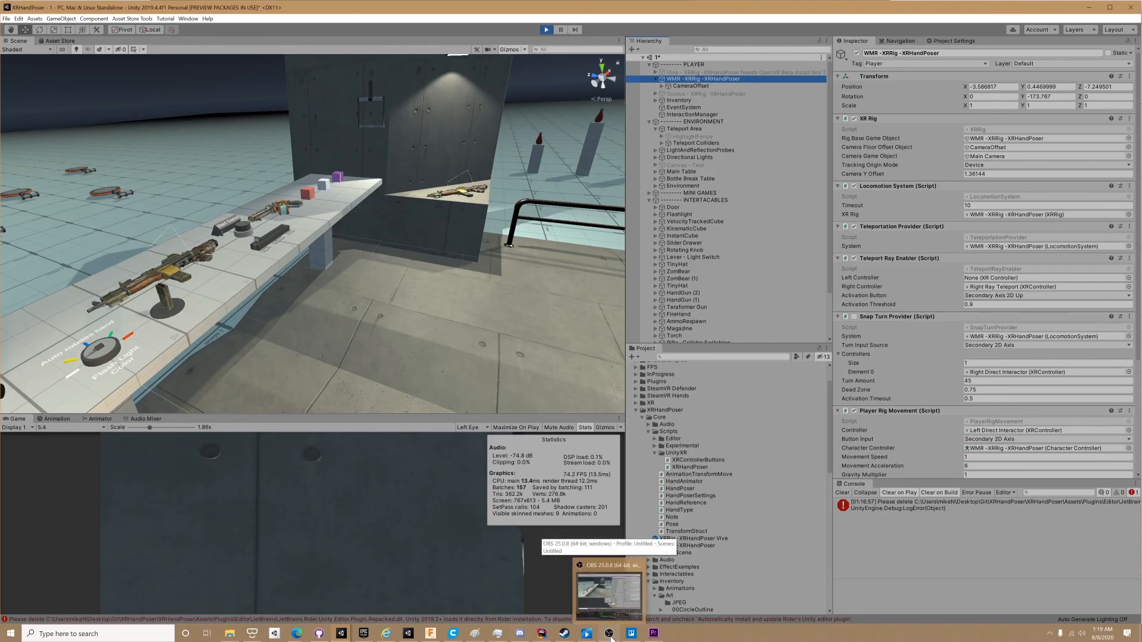
{"action": "left_click", "coordinate": [611, 638]}
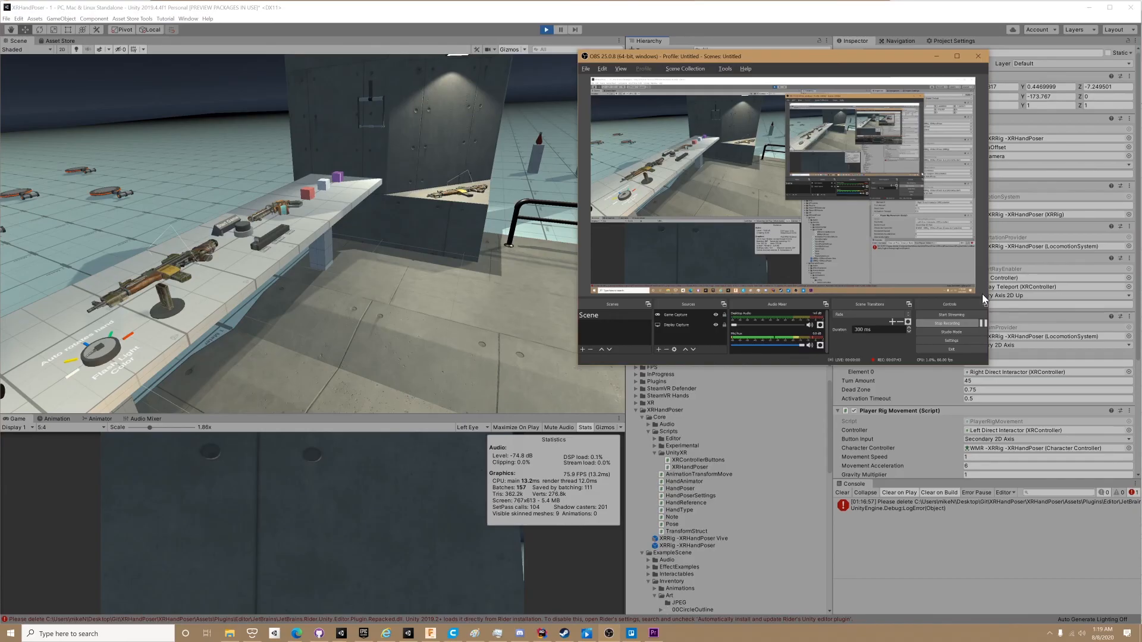